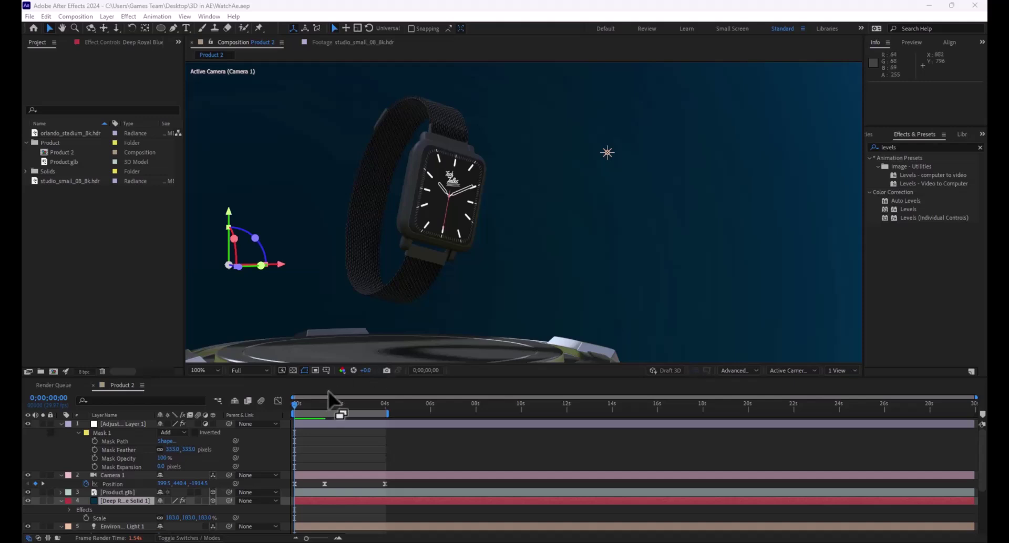
# Preview the existing camera animation in the timeline
pyautogui.click(280, 408)
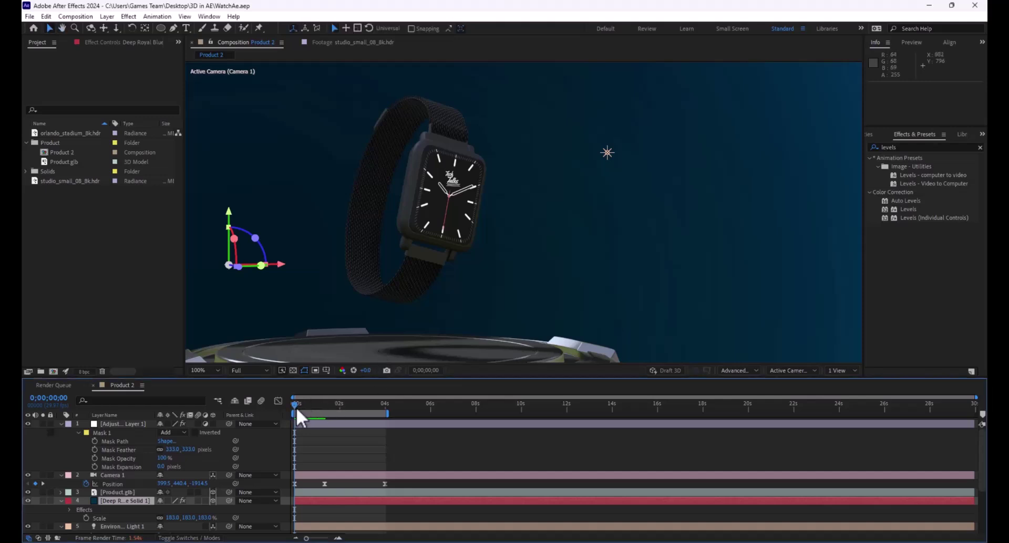
pyautogui.press('space')
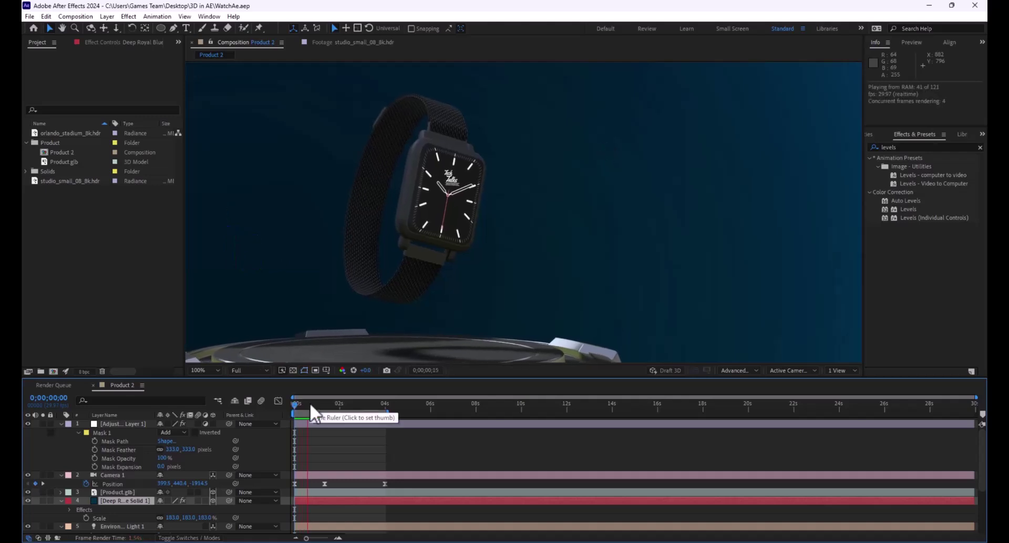
pyautogui.press('space')
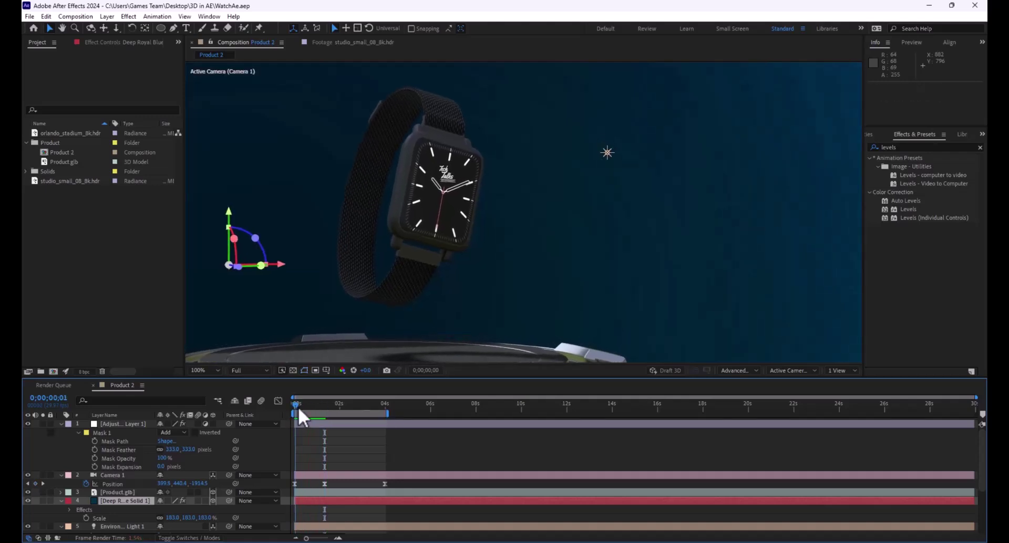
# Shorten the work area to about 1.2 s, preview it, and orbit Camera 1 to a new Position keyframe
pyautogui.moveTo(377, 415); pyautogui.dragTo(324, 414)
pyautogui.press('space')
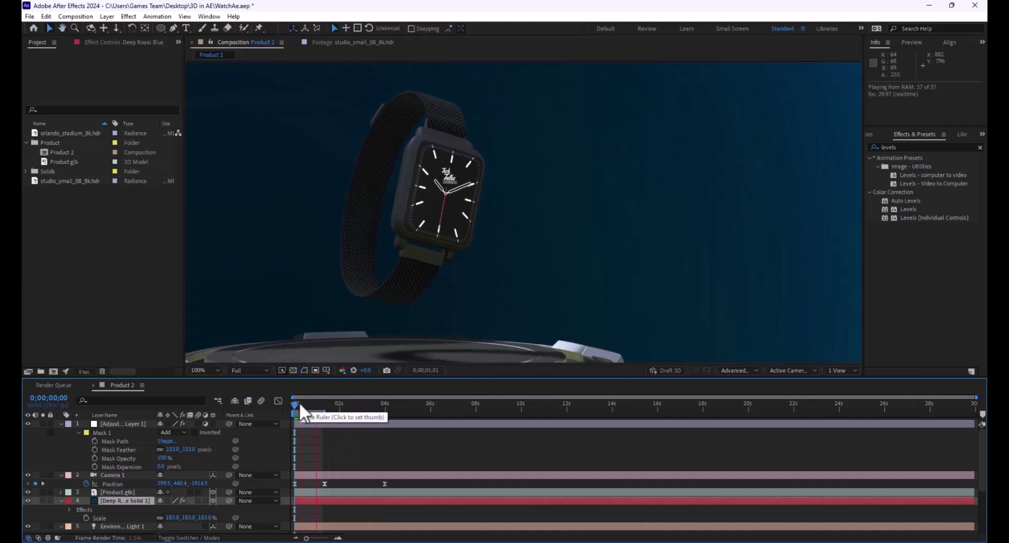
pyautogui.press('space')
pyautogui.moveTo(446, 230)
pyautogui.mouseDown()
pyautogui.moveTo(594, 192)
pyautogui.moveTo(424, 223)
pyautogui.moveTo(430, 215)
pyautogui.moveTo(432, 224)
pyautogui.mouseUp()
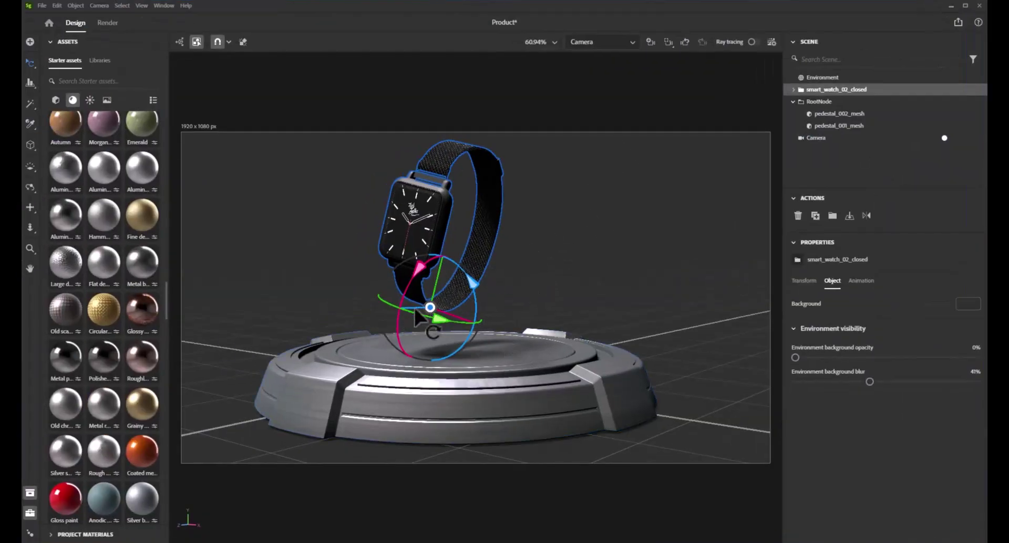
# Turn the watch slightly, then export the scene as GLB, overwriting Product.glb
pyautogui.moveTo(414, 315)
pyautogui.mouseDown()
pyautogui.moveTo(435, 313)
pyautogui.moveTo(403, 300)
pyautogui.moveTo(424, 265)
pyautogui.moveTo(425, 313)
pyautogui.mouseUp()
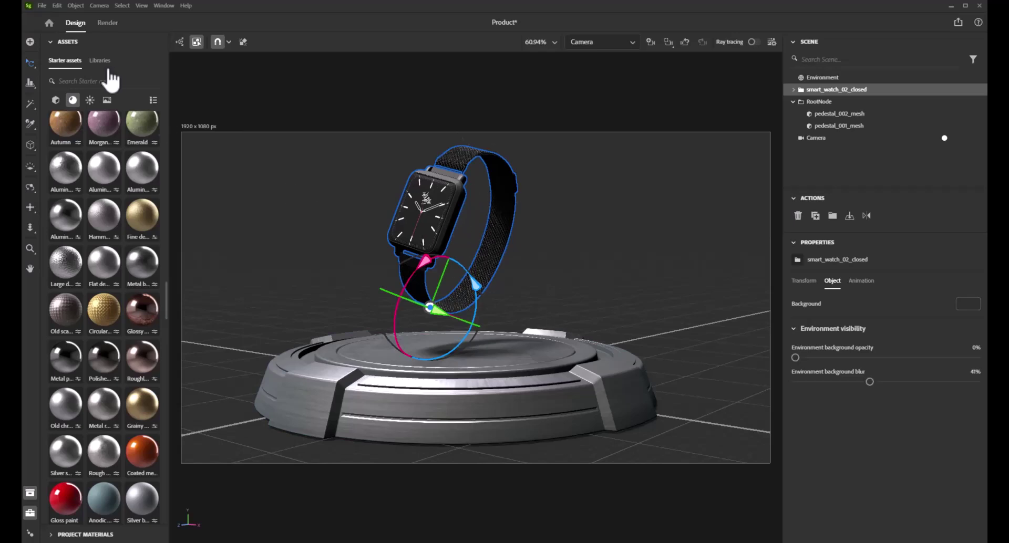
pyautogui.click(41, 6)
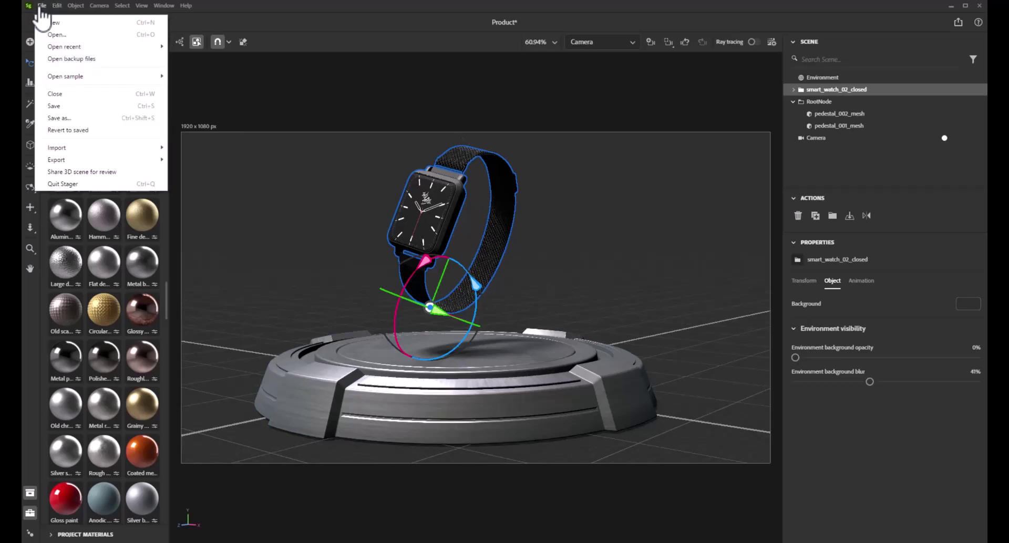
pyautogui.moveTo(99, 159)
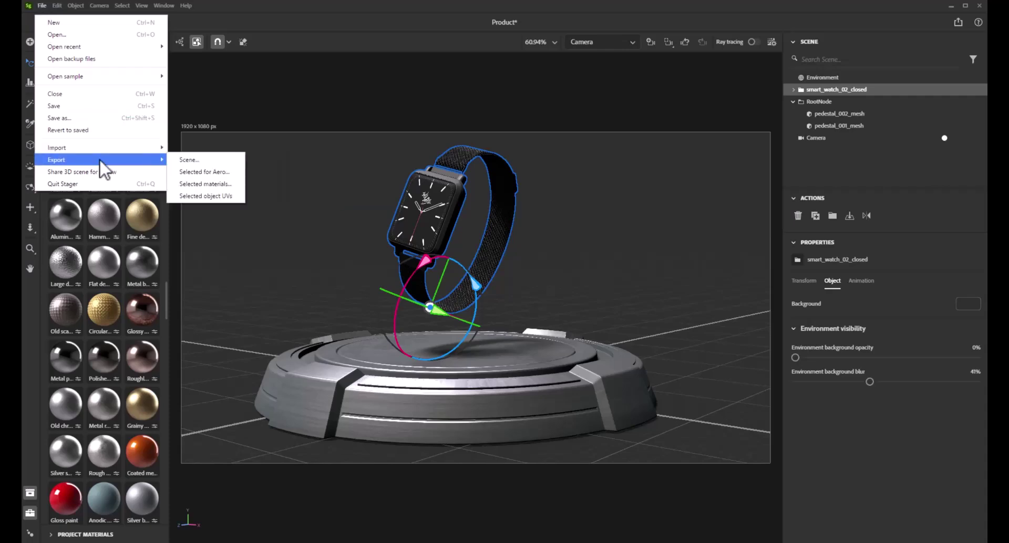
pyautogui.click(189, 159)
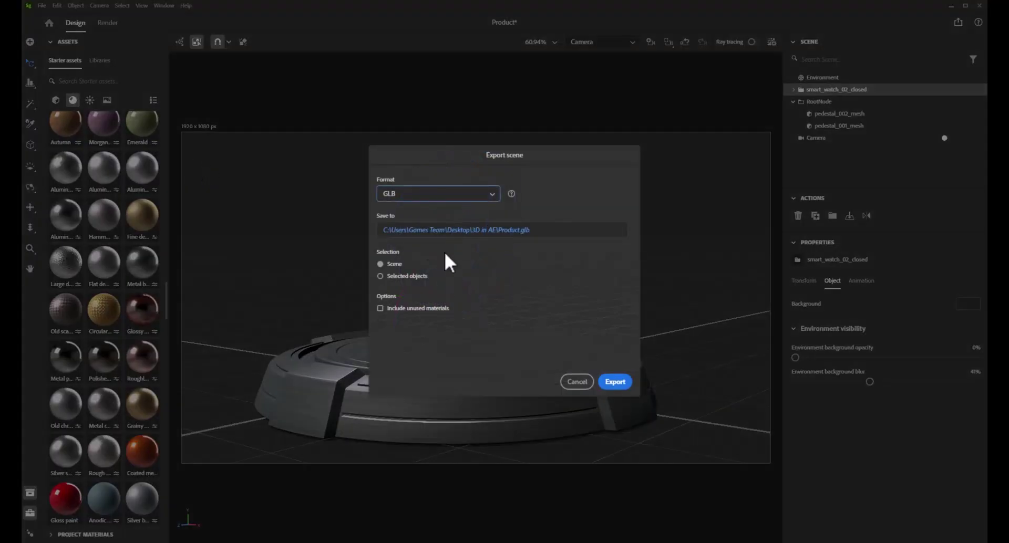
pyautogui.click(440, 196)
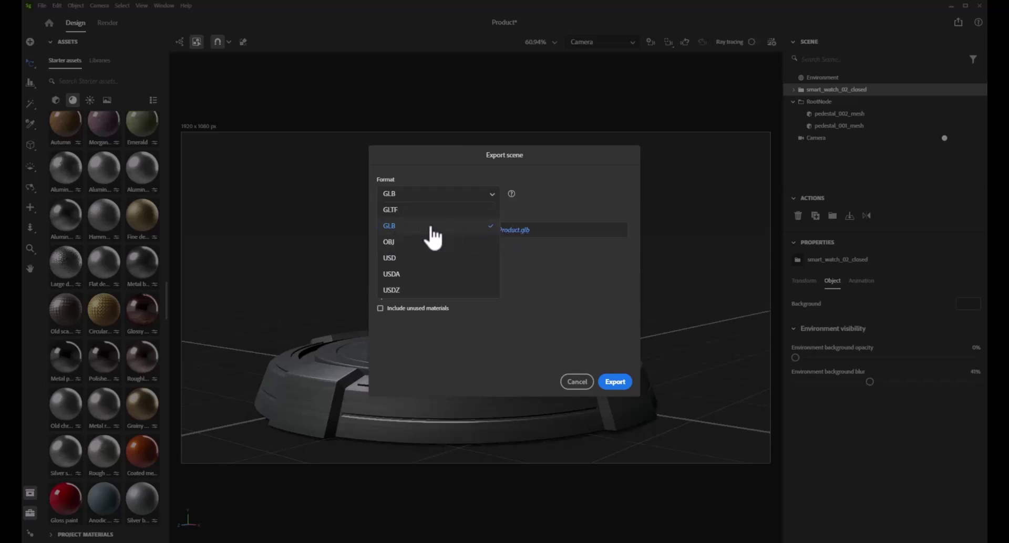
pyautogui.click(430, 230)
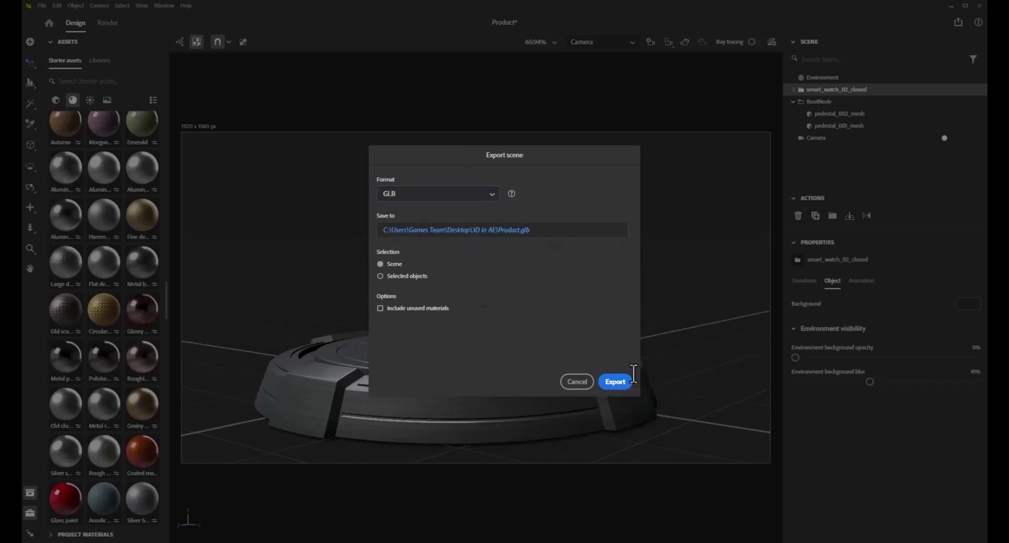
pyautogui.click(620, 382)
pyautogui.click(522, 271)
pyautogui.click(611, 380)
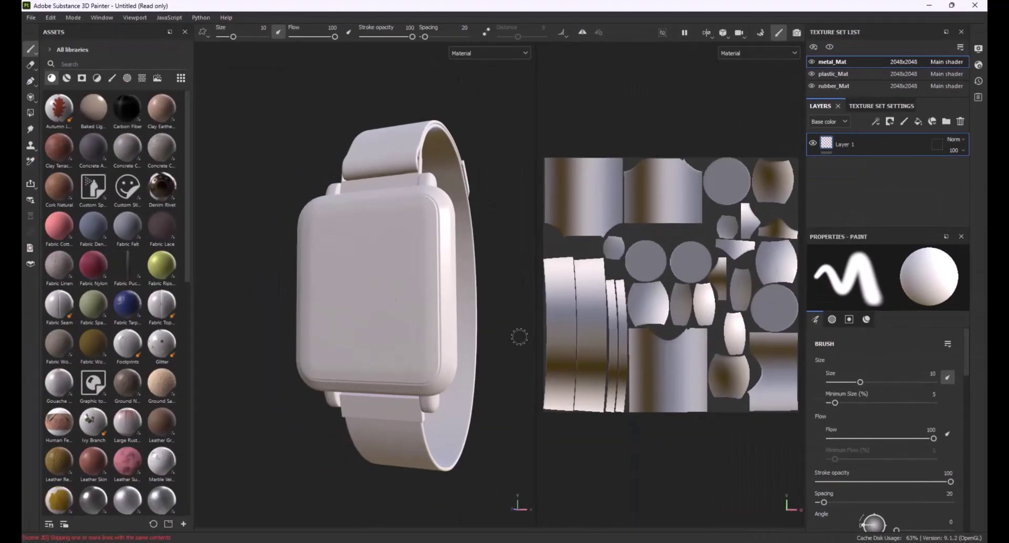
pyautogui.moveTo(519, 336)
pyautogui.keyDown('alt'); pyautogui.mouseDown()
pyautogui.moveTo(503, 322)
pyautogui.moveTo(440, 327)
pyautogui.moveTo(507, 334)
pyautogui.mouseUp(); pyautogui.keyUp('alt')
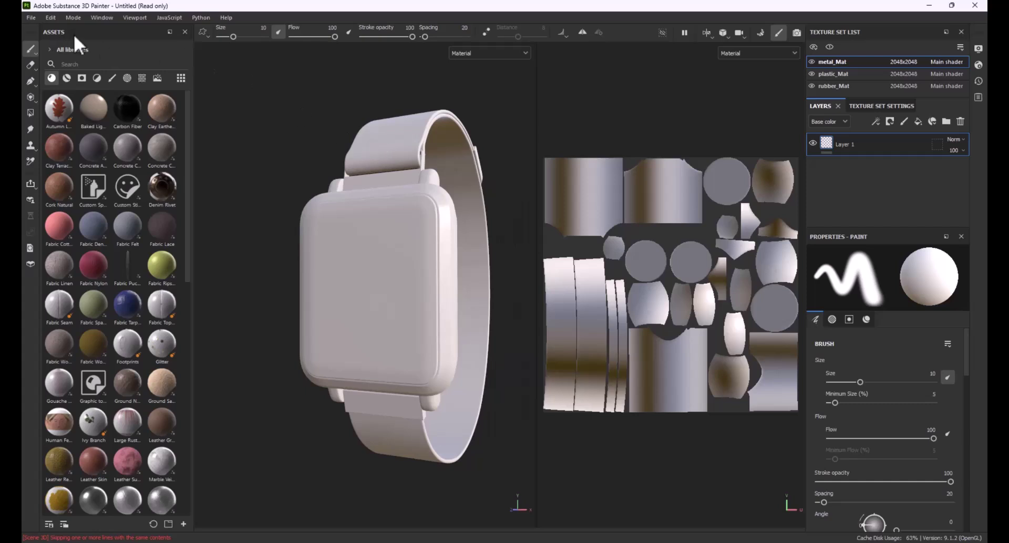
pyautogui.click(33, 20)
pyautogui.moveTo(72, 178)
pyautogui.moveTo(209, 193)
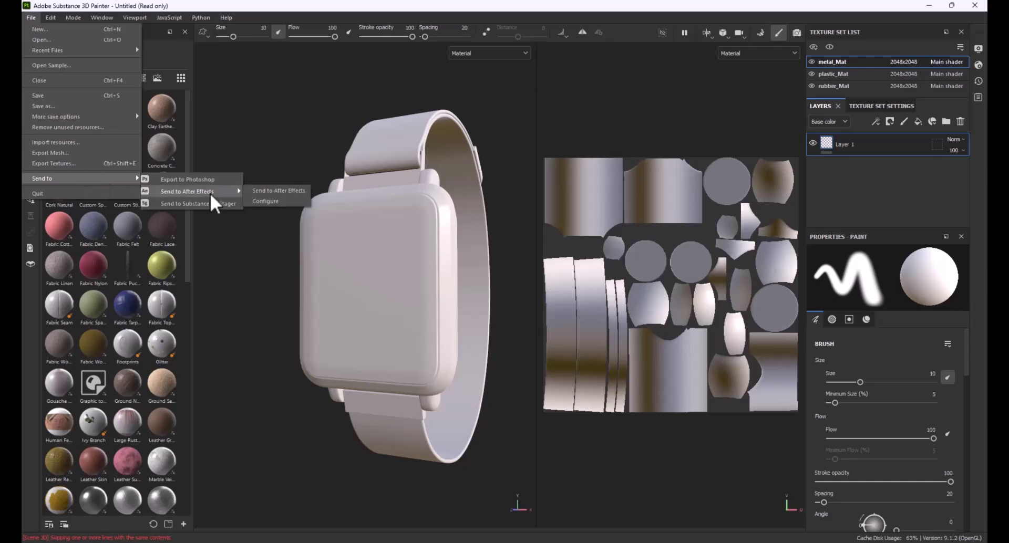
pyautogui.click(268, 200)
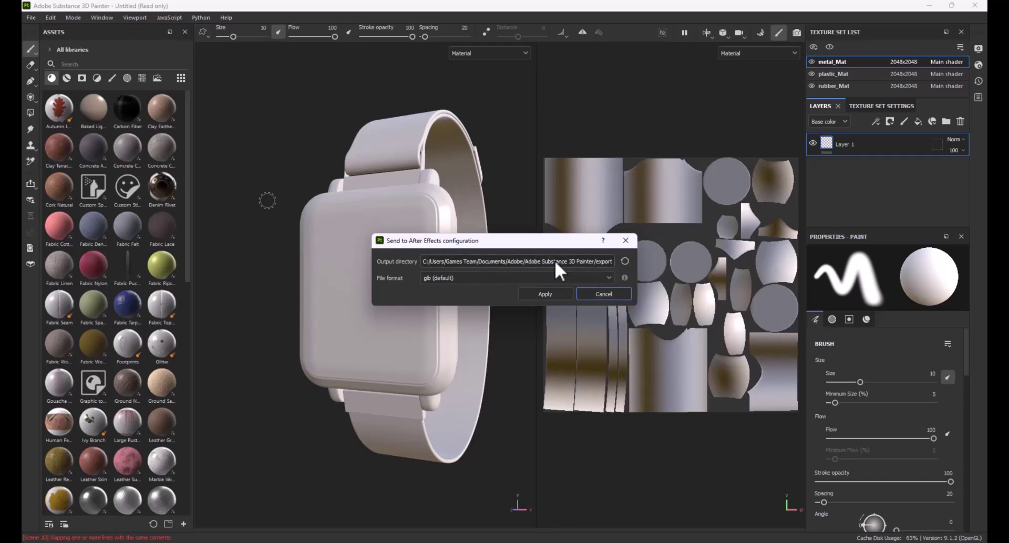
pyautogui.click(601, 294)
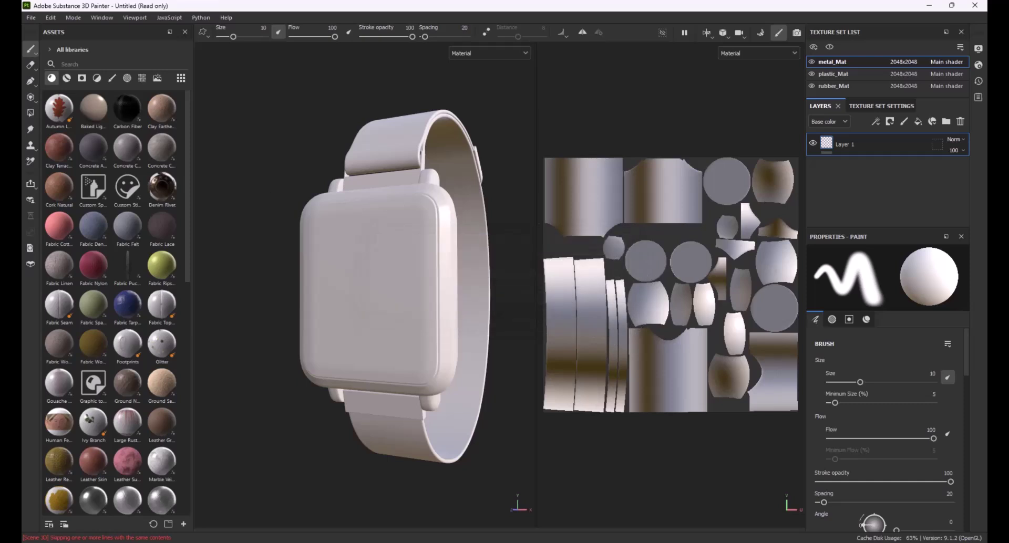
pyautogui.click(36, 21)
pyautogui.moveTo(80, 176)
pyautogui.moveTo(229, 187)
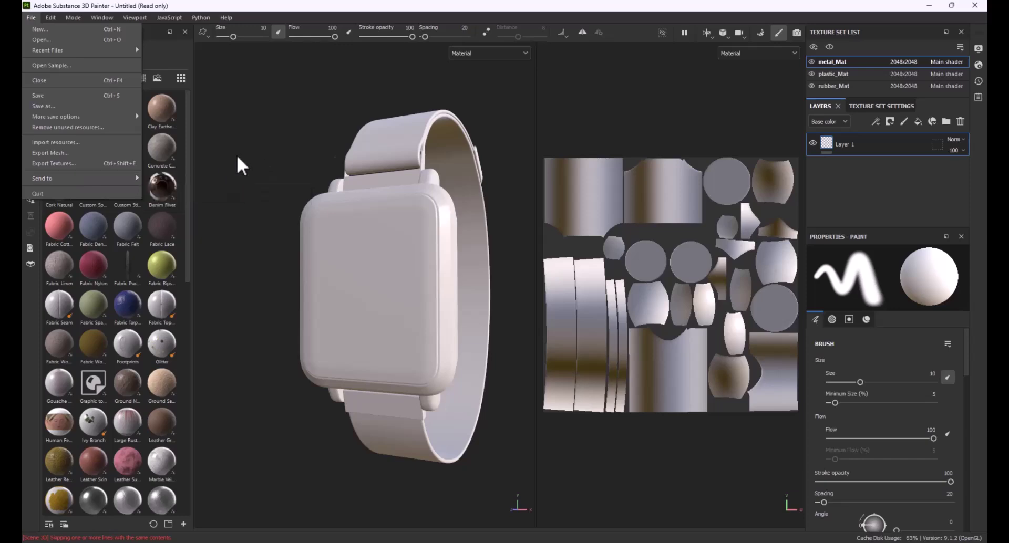
pyautogui.click(976, 6)
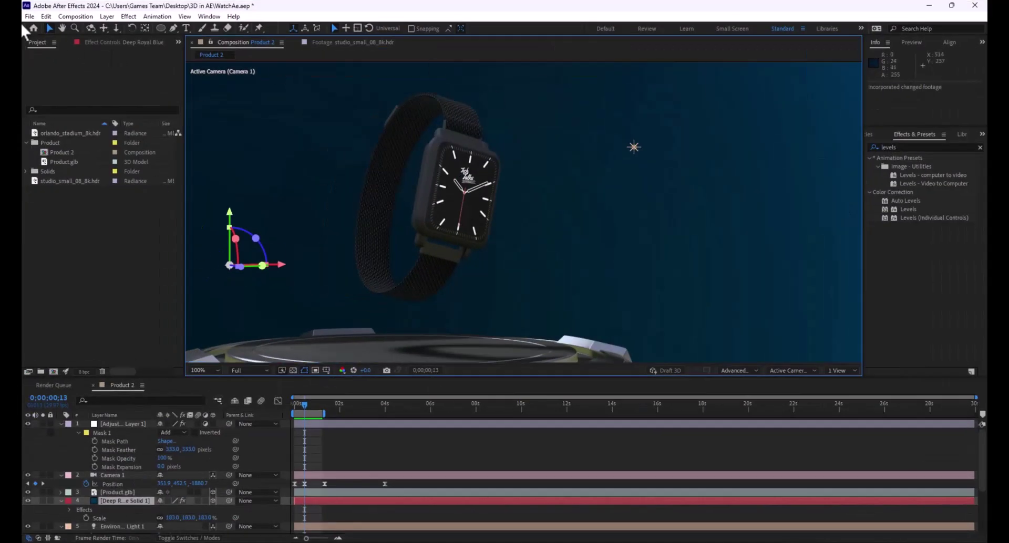
# Start a new blank project without saving the old one
pyautogui.click(29, 16)
pyautogui.moveTo(79, 28)
pyautogui.click(248, 28)
pyautogui.click(518, 286)
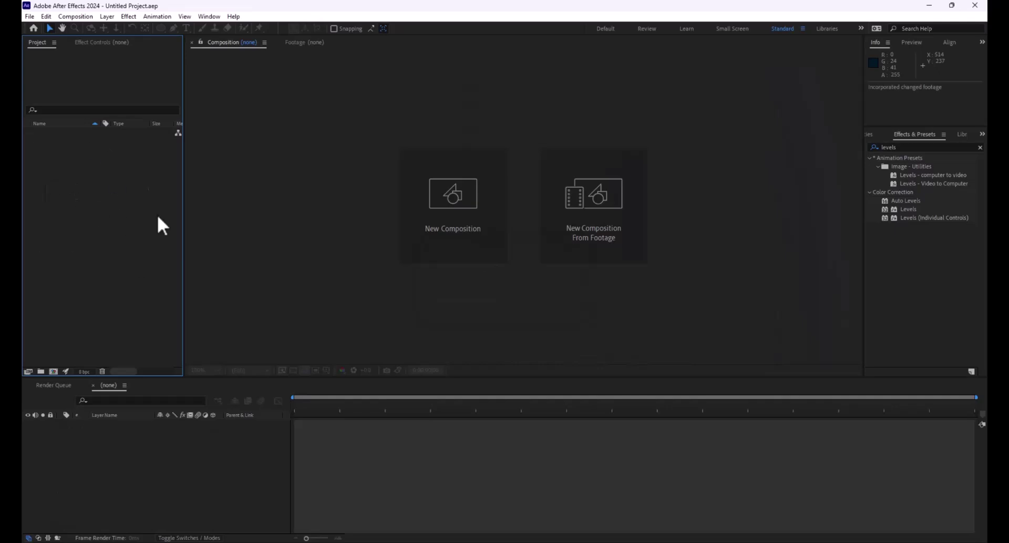
# Import the Product.glb model into the Project panel
pyautogui.doubleClick(119, 178)
pyautogui.click(135, 119)
pyautogui.click(419, 345)
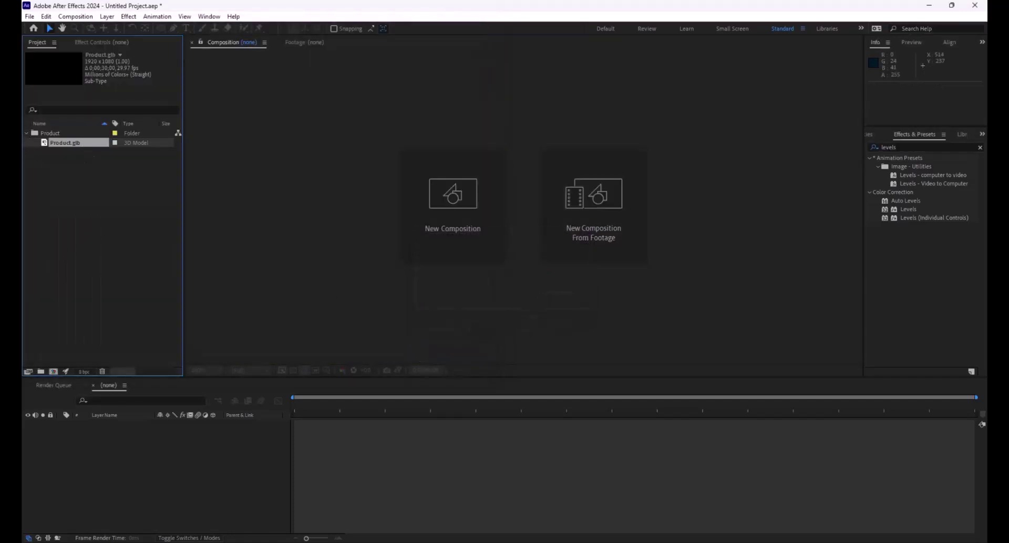
pyautogui.click(76, 17)
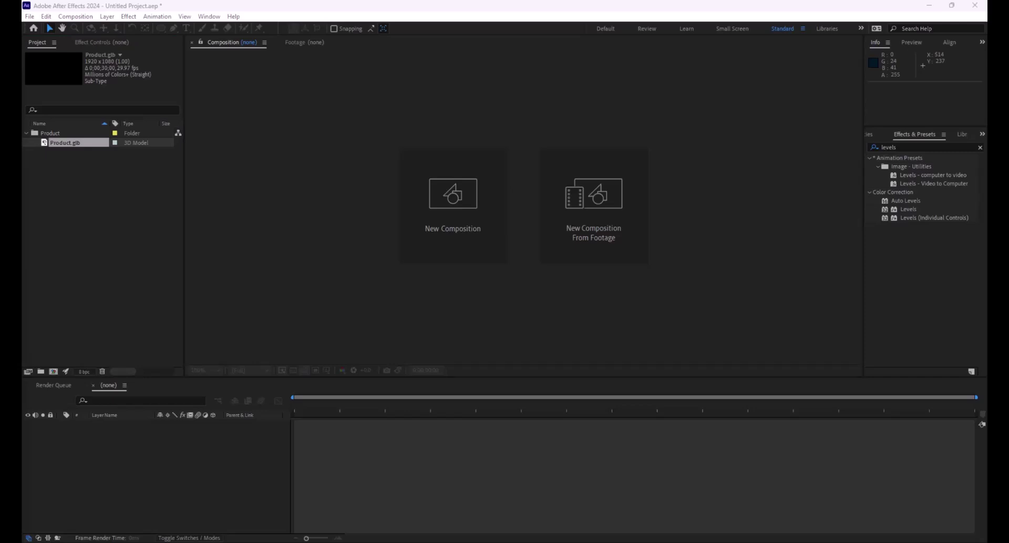
# Import the orlando_stadium_8k and studio_small_08_8k HDR images into the Project panel
pyautogui.moveTo(22, 173); pyautogui.dragTo(115, 232)
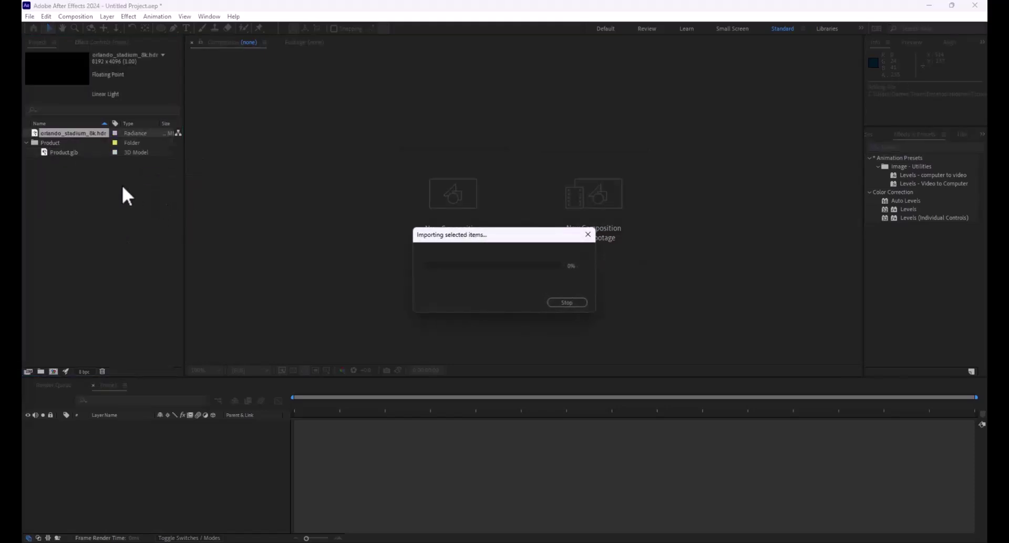
pyautogui.click(90, 195)
pyautogui.click(79, 162)
pyautogui.click(72, 134)
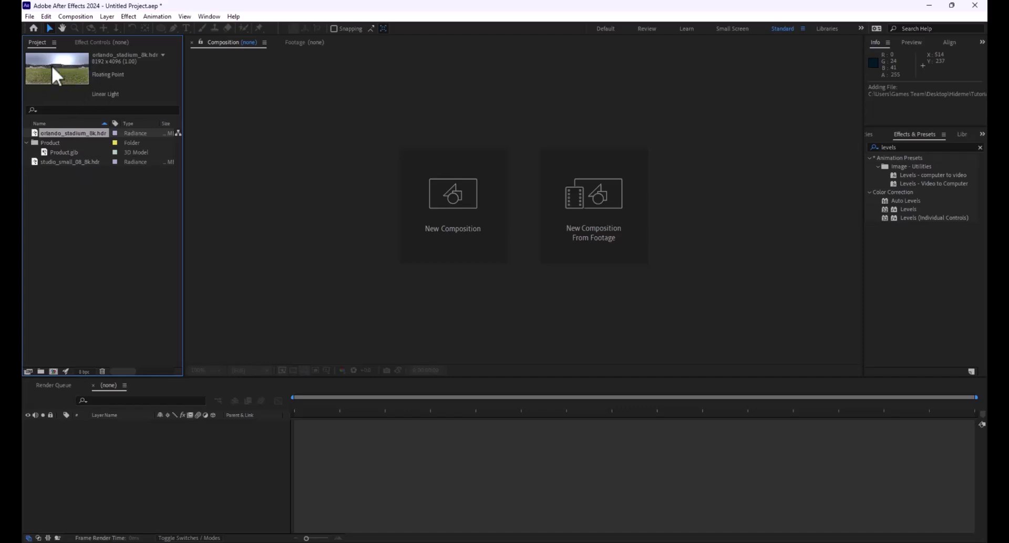
pyautogui.click(82, 162)
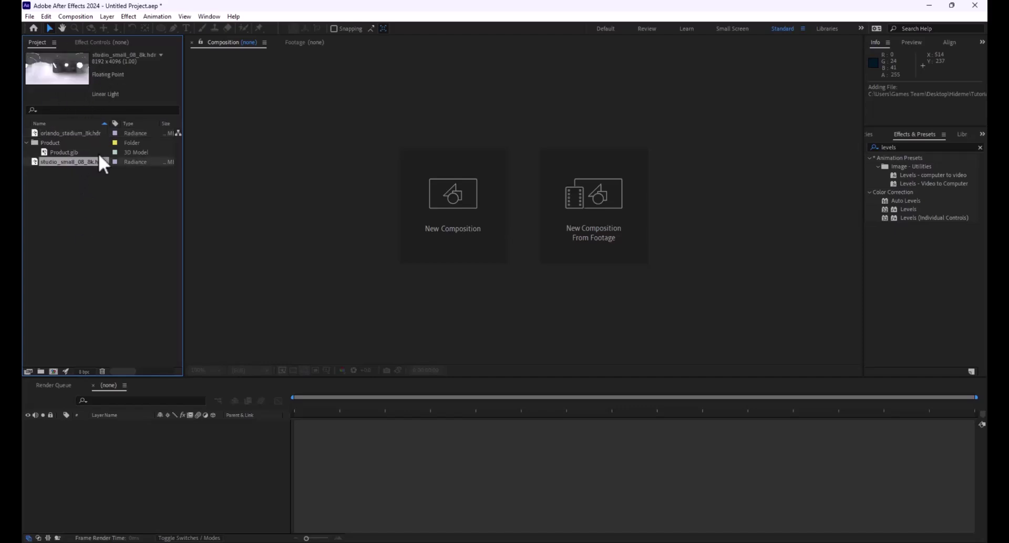
pyautogui.click(80, 132)
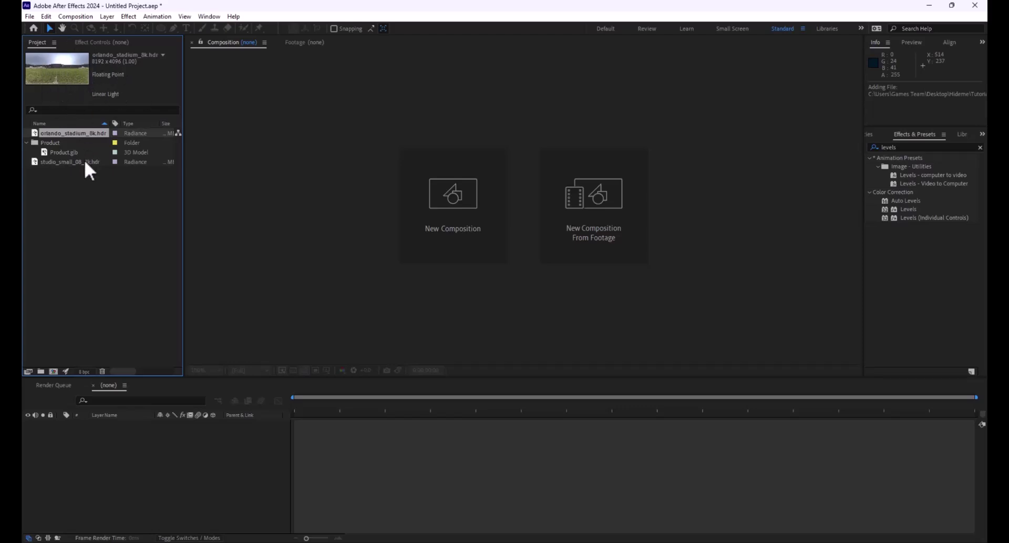
pyautogui.moveTo(84, 160); pyautogui.dragTo(124, 457)
# Set Product.glb's Object Scale to 205% on the Model Settings Advanced tab
pyautogui.click(56, 153)
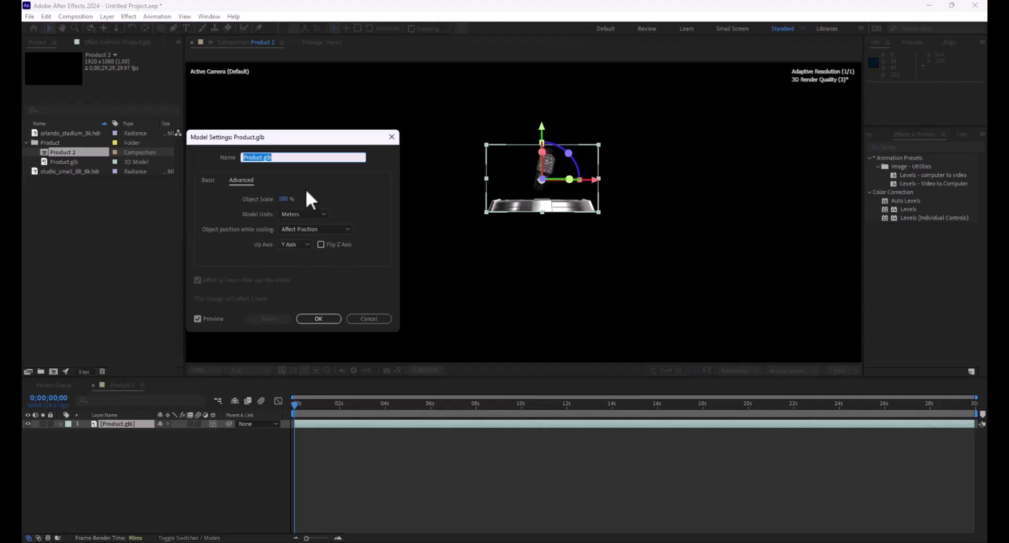
pyautogui.click(209, 180)
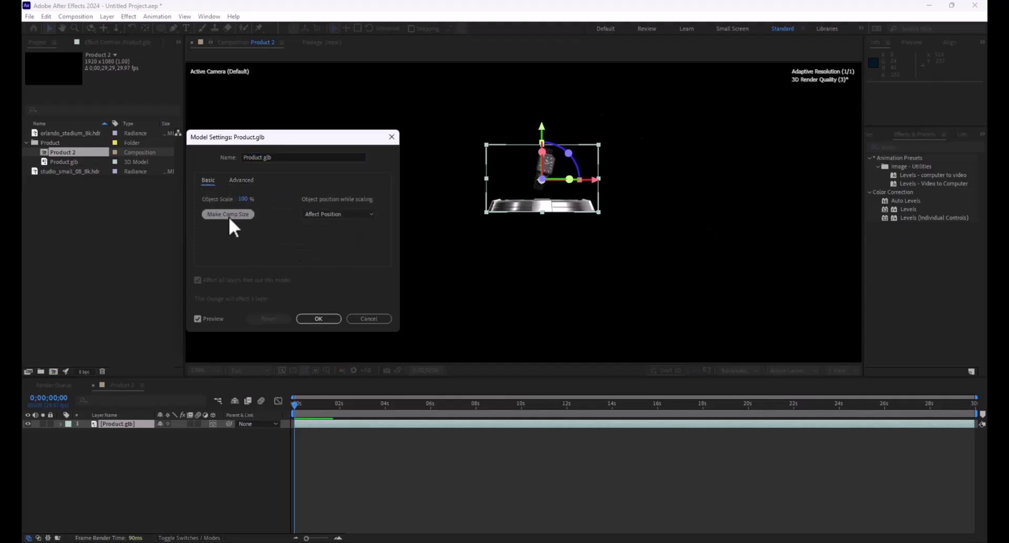
pyautogui.click(239, 180)
pyautogui.moveTo(282, 199); pyautogui.dragTo(408, 210)
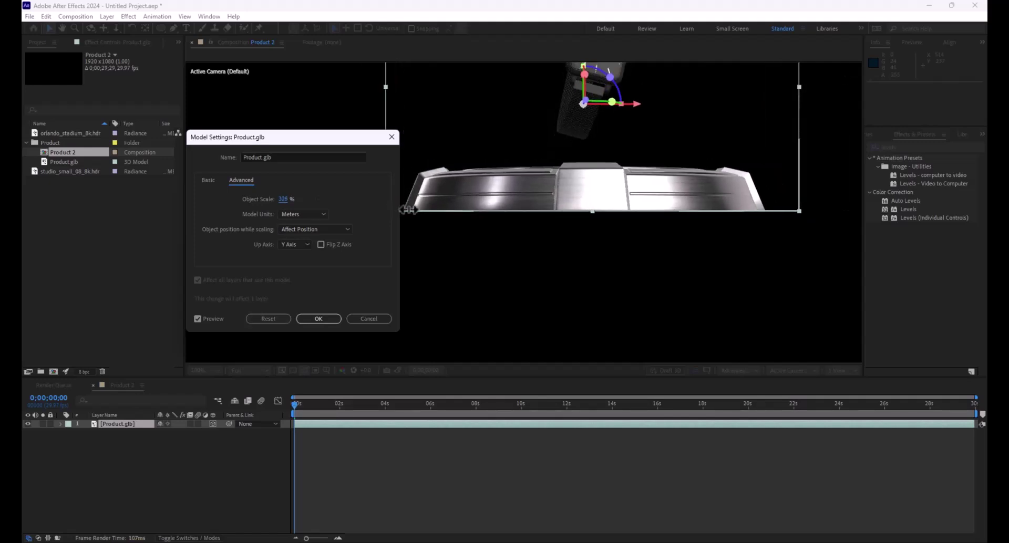
pyautogui.click(318, 318)
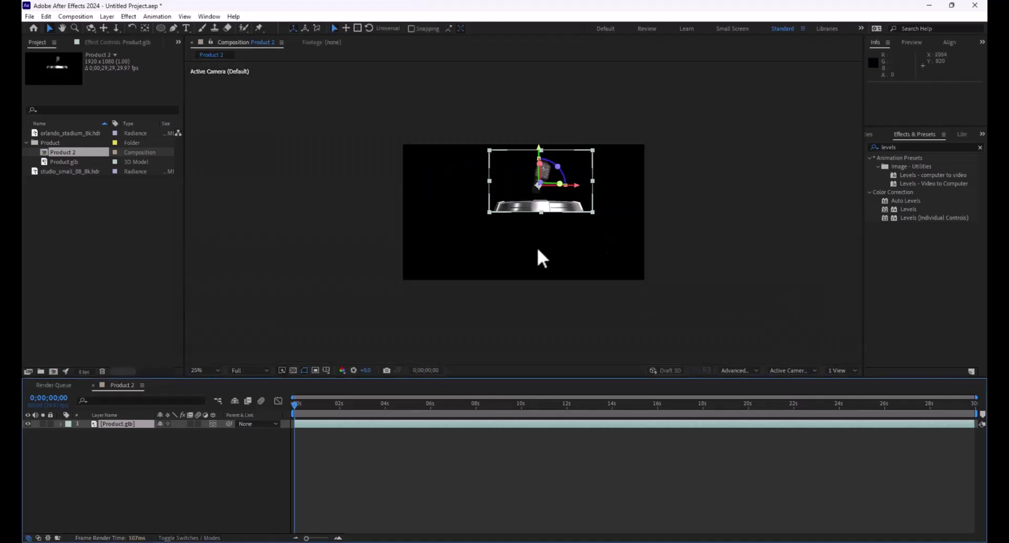
# Orbit and zoom the view to 50% around the watch model, then select the Product.glb layer
pyautogui.moveTo(539, 150); pyautogui.dragTo(532, 233)
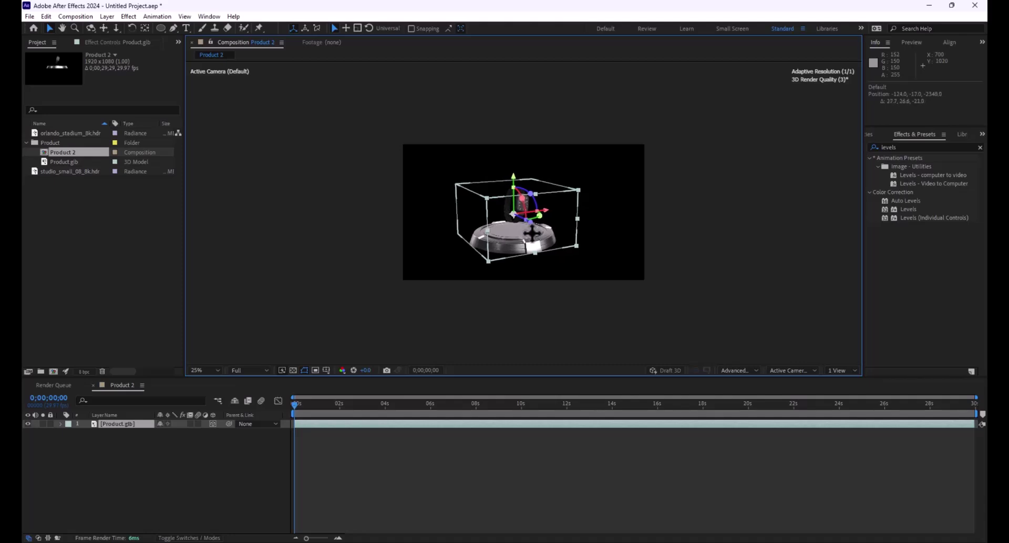
pyautogui.scroll(5, 521, 228)
pyautogui.moveTo(532, 190)
pyautogui.mouseDown()
pyautogui.moveTo(535, 171)
pyautogui.moveTo(531, 192)
pyautogui.moveTo(544, 196)
pyautogui.mouseUp()
pyautogui.press('space')
pyautogui.click(556, 298)
pyautogui.press('.')
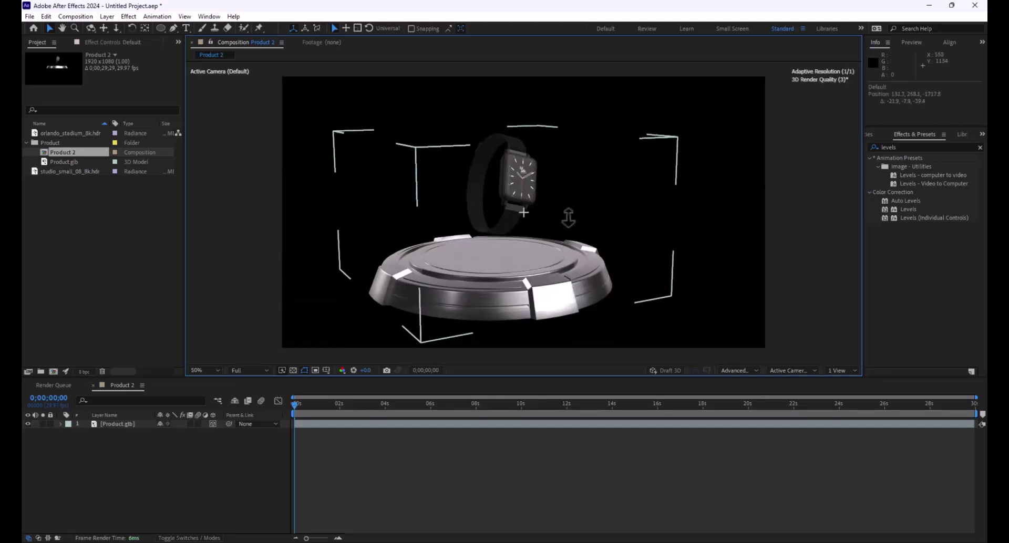
pyautogui.rightClick(568, 230)
pyautogui.click(568, 230)
pyautogui.moveTo(567, 230); pyautogui.dragTo(556, 225)
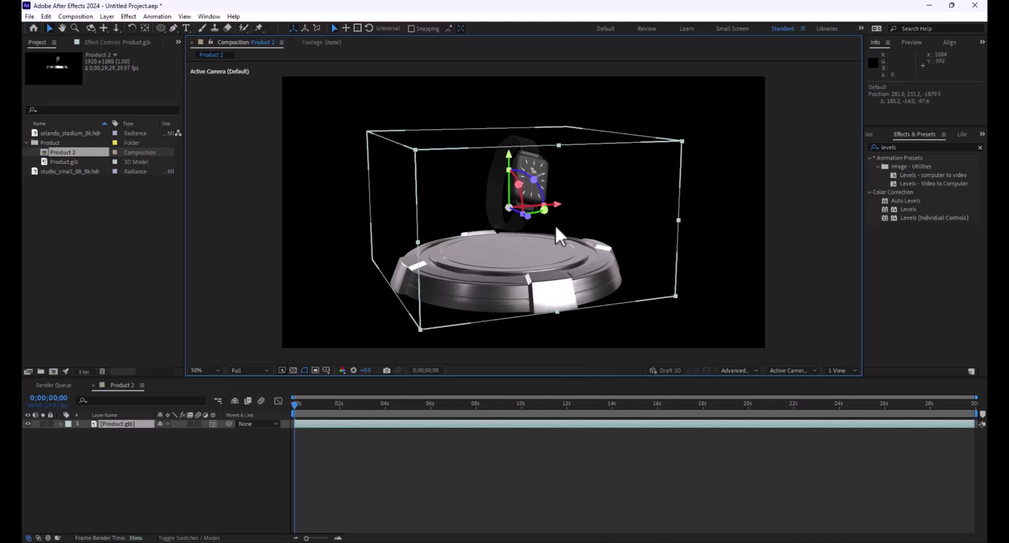
pyautogui.moveTo(558, 223); pyautogui.dragTo(537, 212)
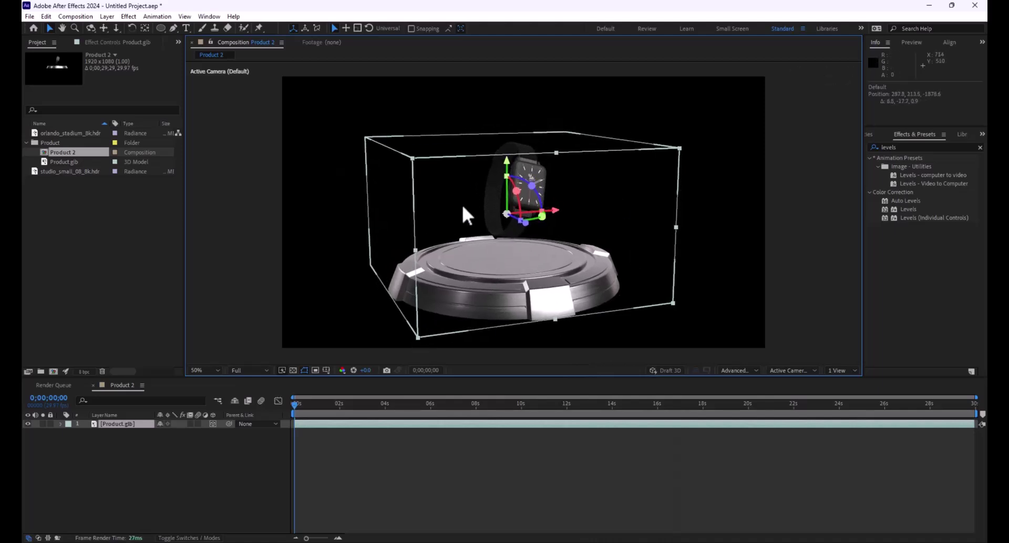
pyautogui.click(125, 424)
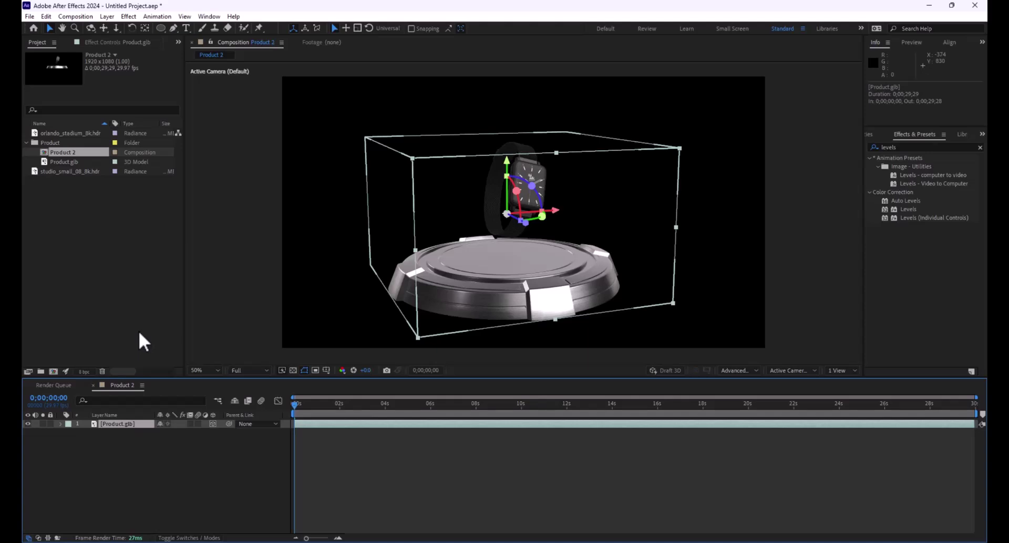
# Add a new light layer of type Environment, named Environment Light 1
pyautogui.click(112, 16)
pyautogui.moveTo(112, 24)
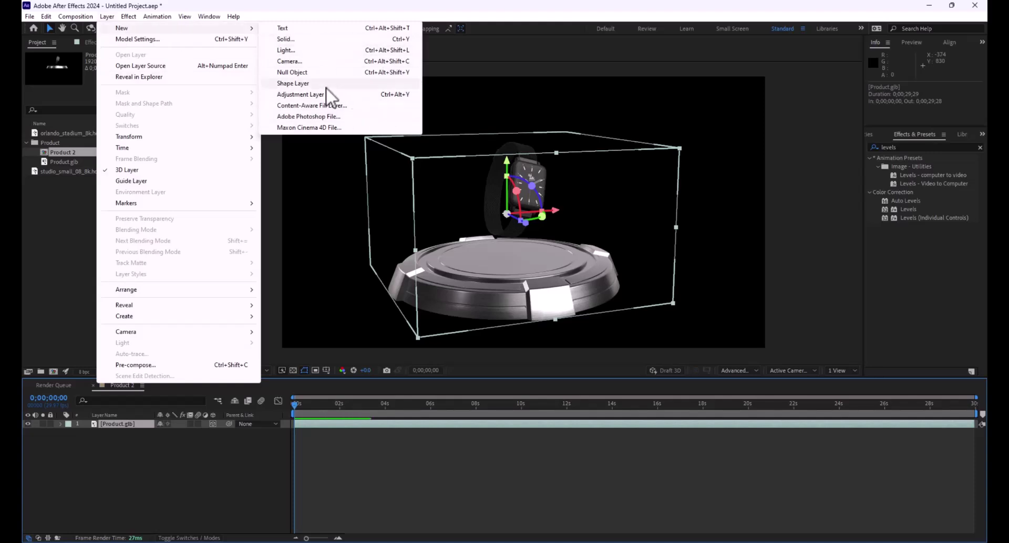
pyautogui.click(314, 51)
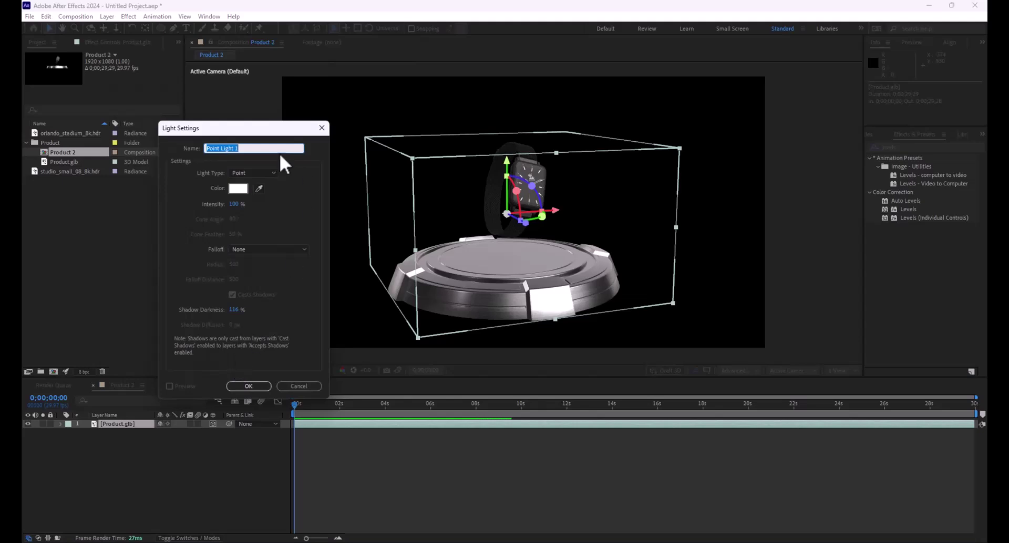
pyautogui.click(251, 173)
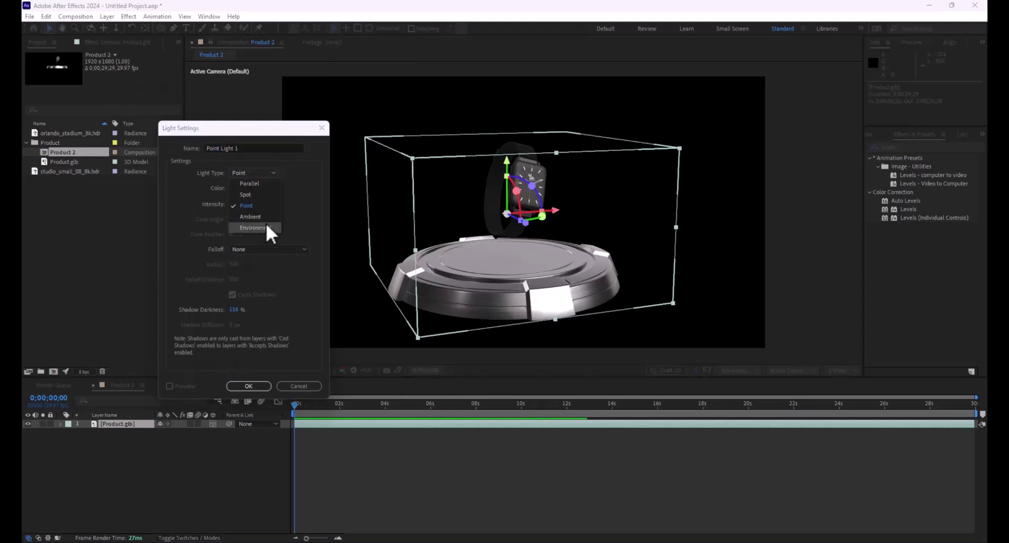
pyautogui.click(255, 229)
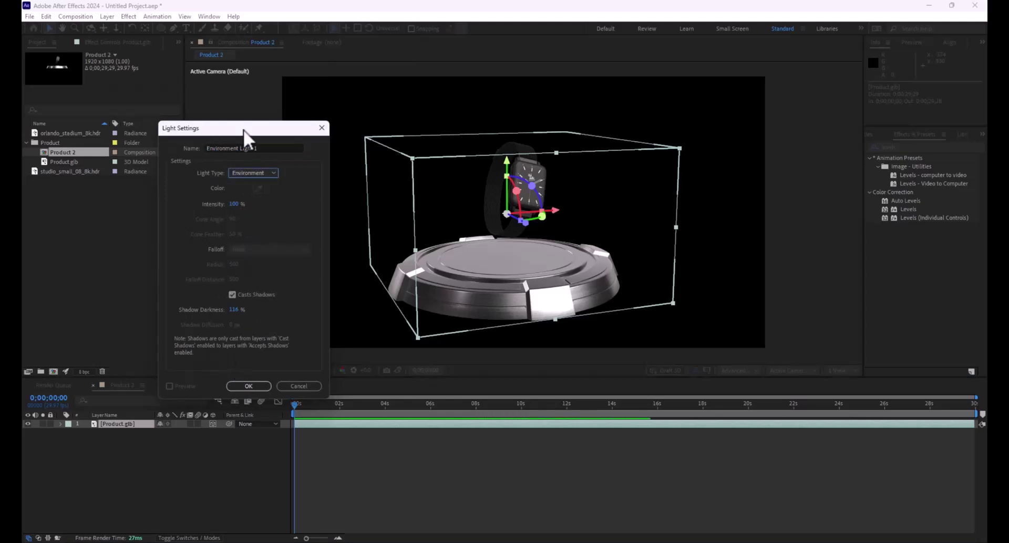
pyautogui.click(248, 387)
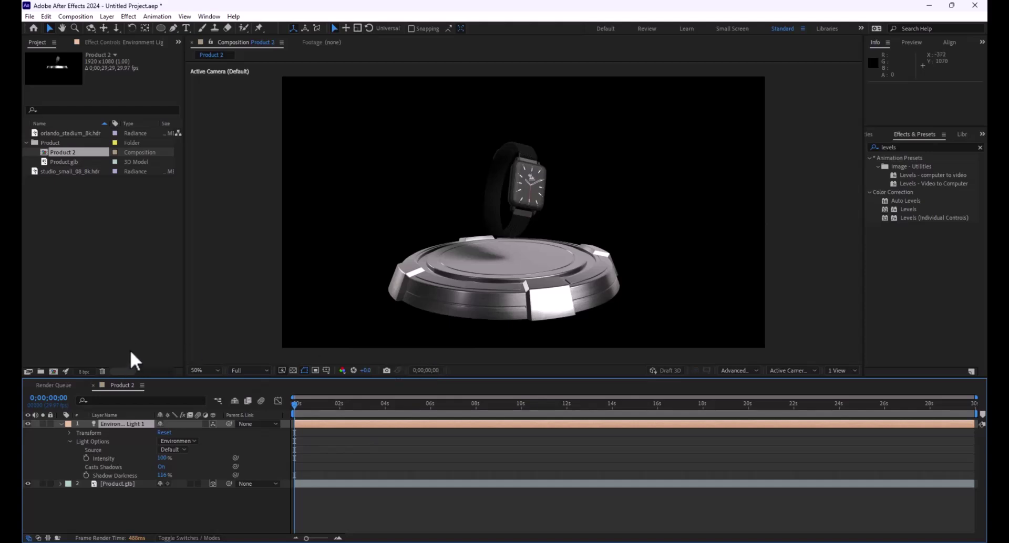
# Add studio_small_08_8k.hdr to the timeline and set it as Environment Light 1's source
pyautogui.click(70, 171)
pyautogui.moveTo(70, 171); pyautogui.dragTo(96, 497)
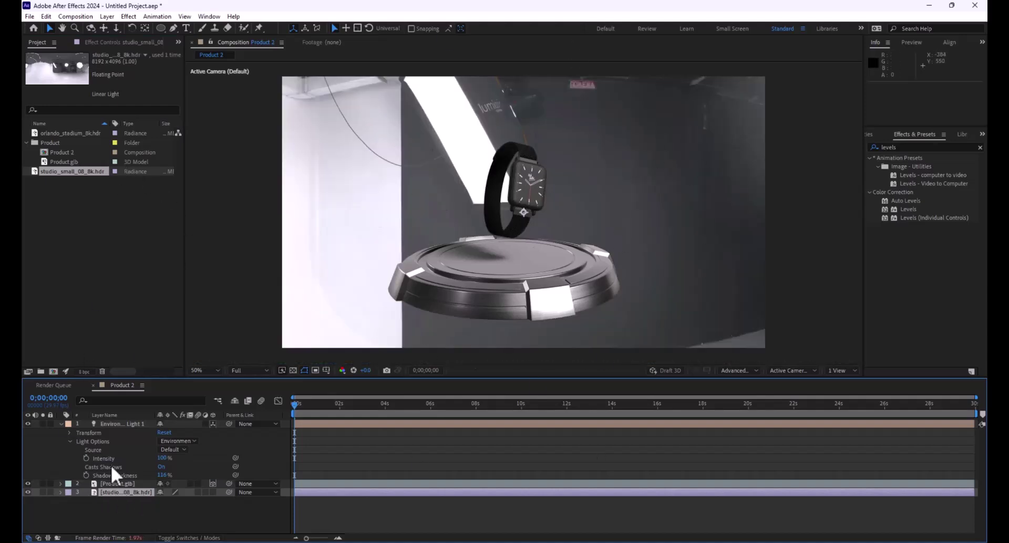
pyautogui.click(70, 442)
pyautogui.click(70, 442)
pyautogui.click(116, 422)
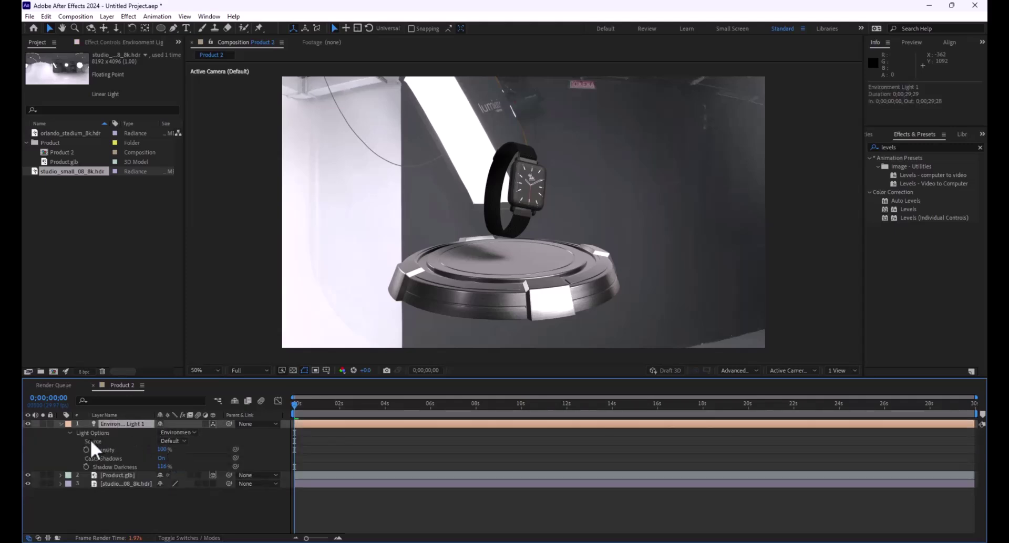
pyautogui.click(172, 442)
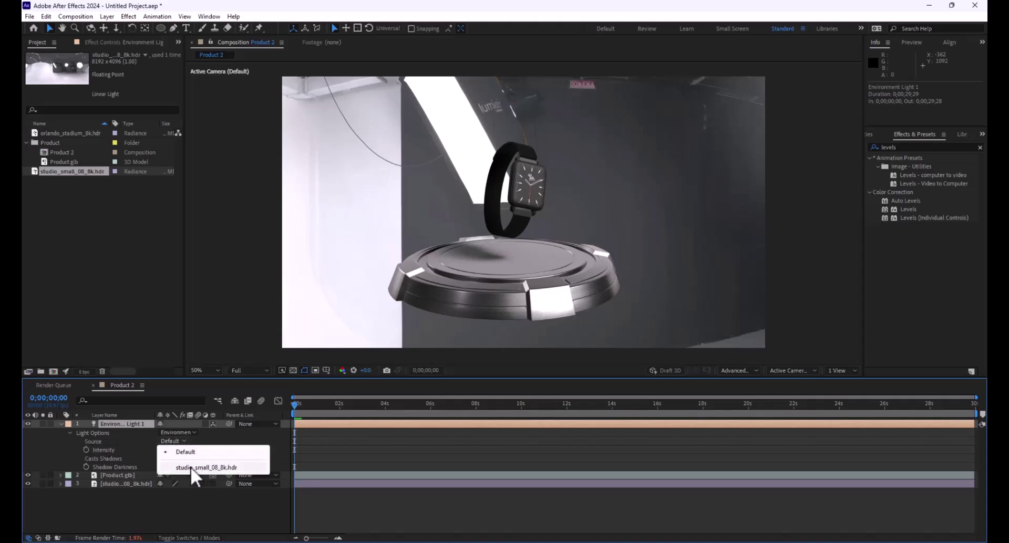
pyautogui.click(191, 467)
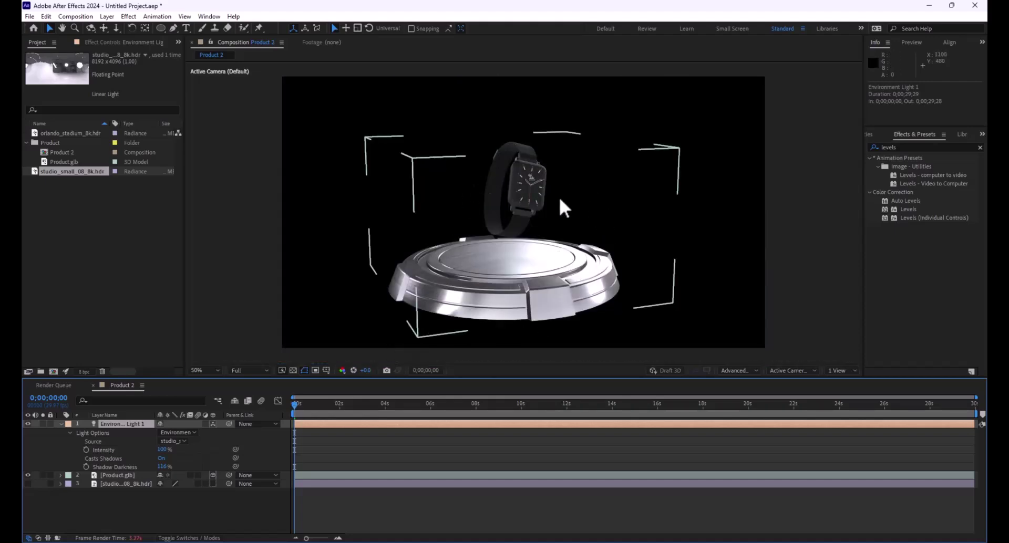
# Orbit the view to inspect the new studio HDR lighting on the watch
pyautogui.scroll(2, 544, 193)
pyautogui.scroll(-2, 545, 192)
pyautogui.scroll(2, 544, 192)
pyautogui.scroll(-2, 546, 215)
pyautogui.moveTo(582, 293); pyautogui.dragTo(557, 274)
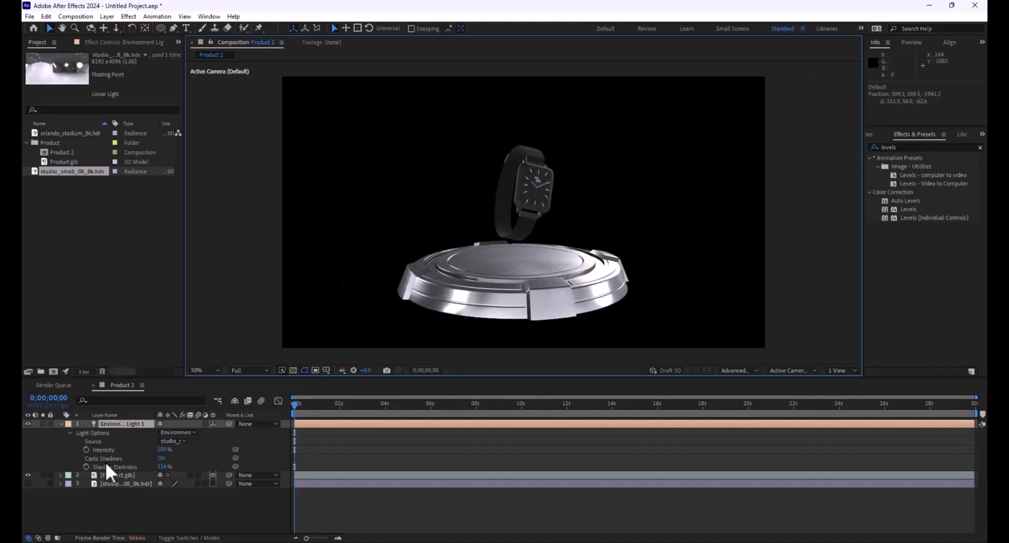
pyautogui.click(115, 424)
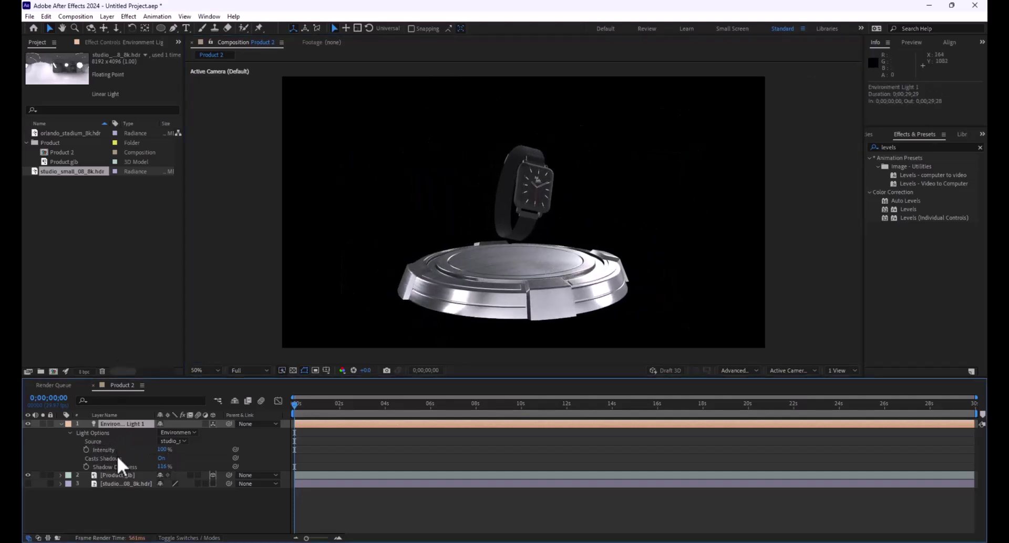
# Rotate Environment Light 1 to 162° on X, then add orlando_stadium_8k.hdr to the timeline
pyautogui.click(70, 432)
pyautogui.click(62, 424)
pyautogui.click(61, 423)
pyautogui.click(70, 432)
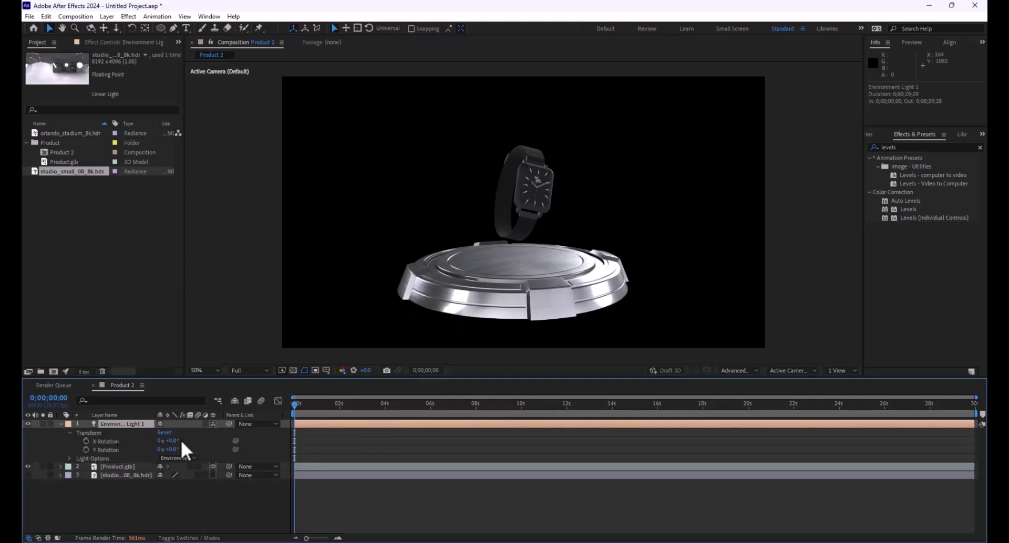
pyautogui.moveTo(172, 442); pyautogui.dragTo(253, 442)
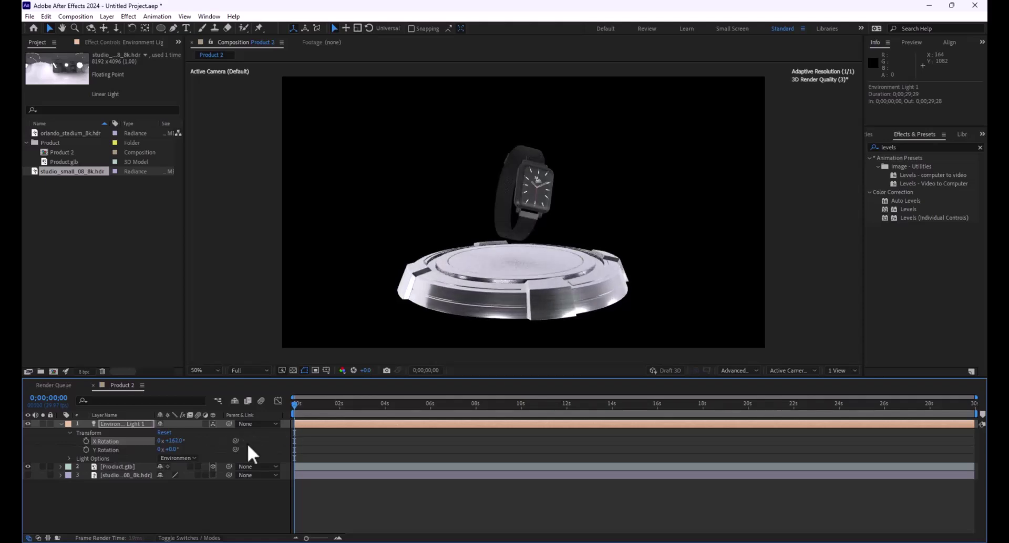
pyautogui.moveTo(169, 450); pyautogui.dragTo(180, 451)
pyautogui.hotkey('ctrl', 'z')
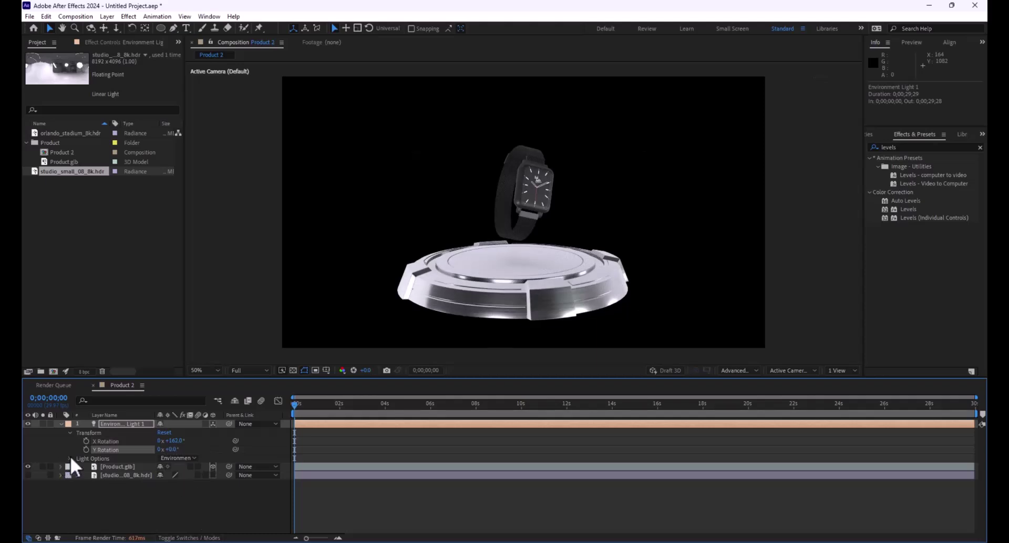
pyautogui.click(69, 458)
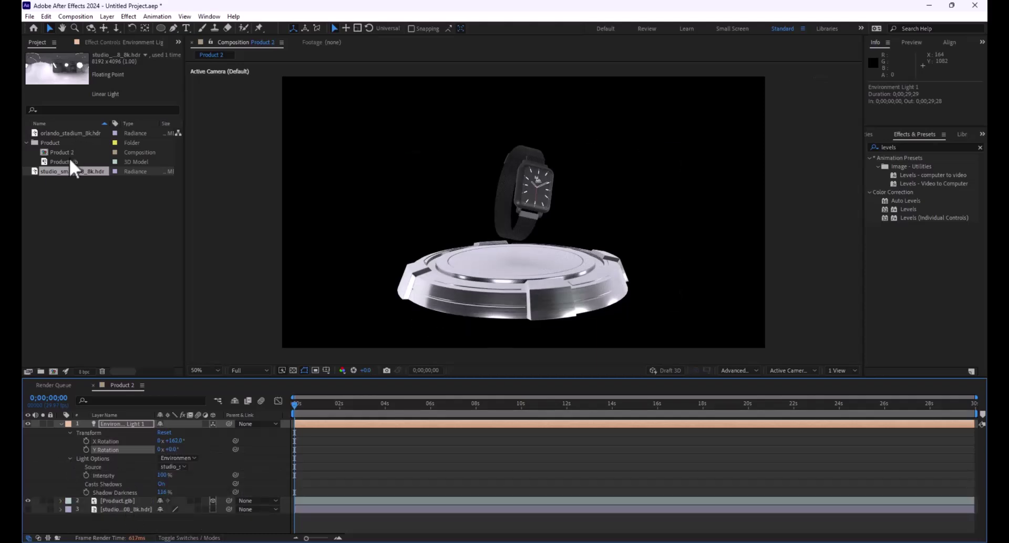
pyautogui.moveTo(66, 134); pyautogui.dragTo(125, 518)
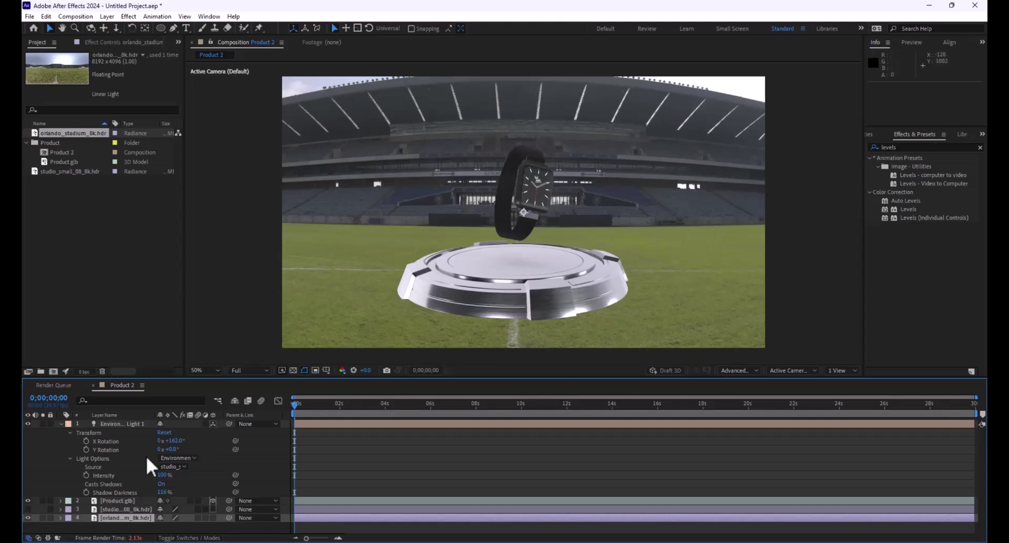
# Switch the light's source to orlando_stadium_8k.hdr and reset its X Rotation to 0°
pyautogui.click(173, 466)
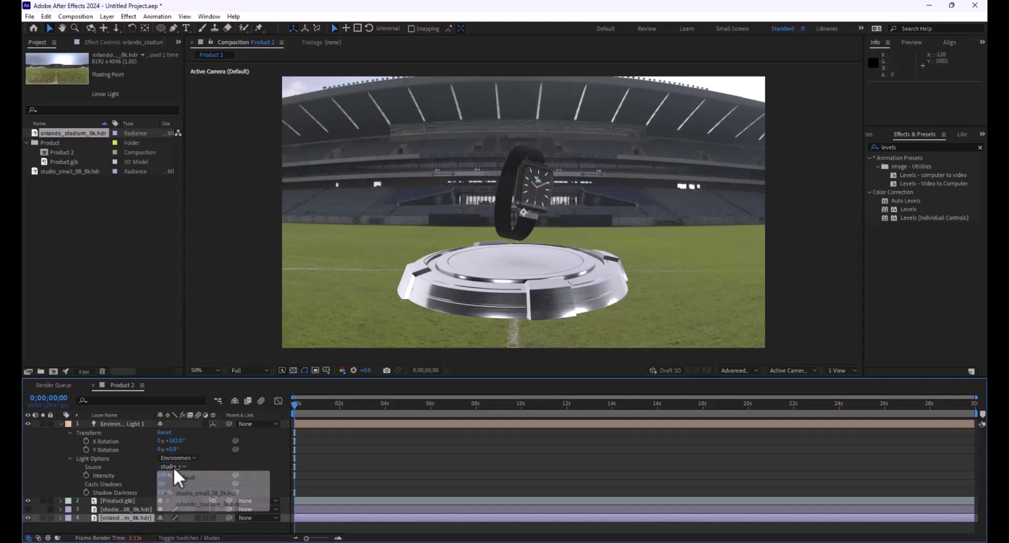
pyautogui.click(200, 504)
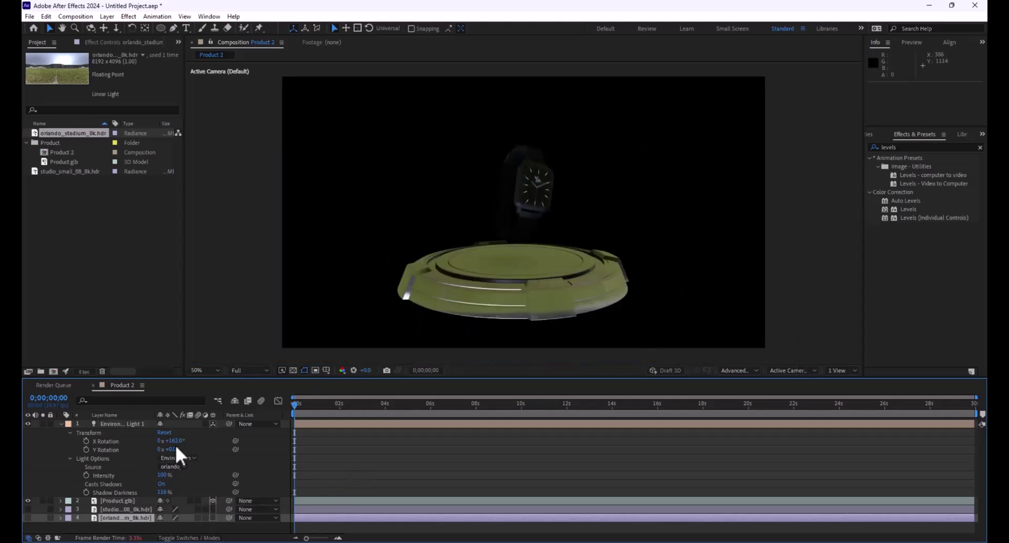
pyautogui.click(173, 441)
pyautogui.write('0')
pyautogui.press('Return')
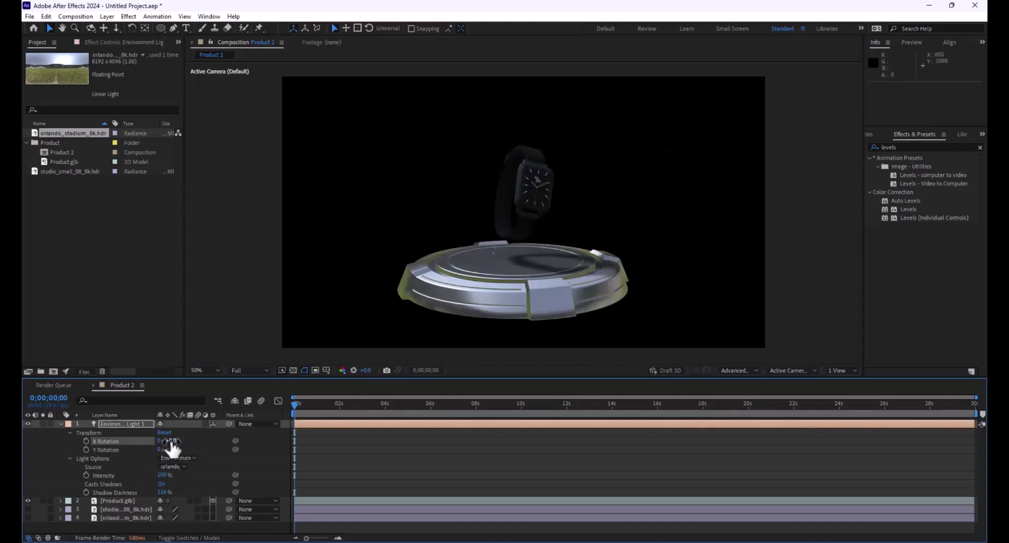
pyautogui.click(106, 16)
# Add a new Point-type light layer, Point Light 1
pyautogui.moveTo(107, 29)
pyautogui.click(300, 52)
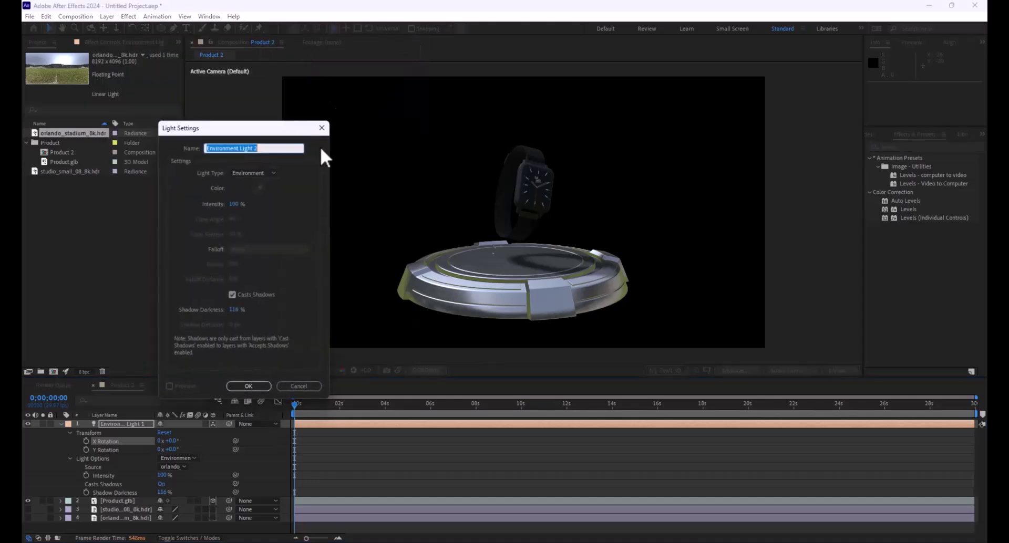
pyautogui.click(247, 174)
pyautogui.click(263, 206)
pyautogui.click(248, 386)
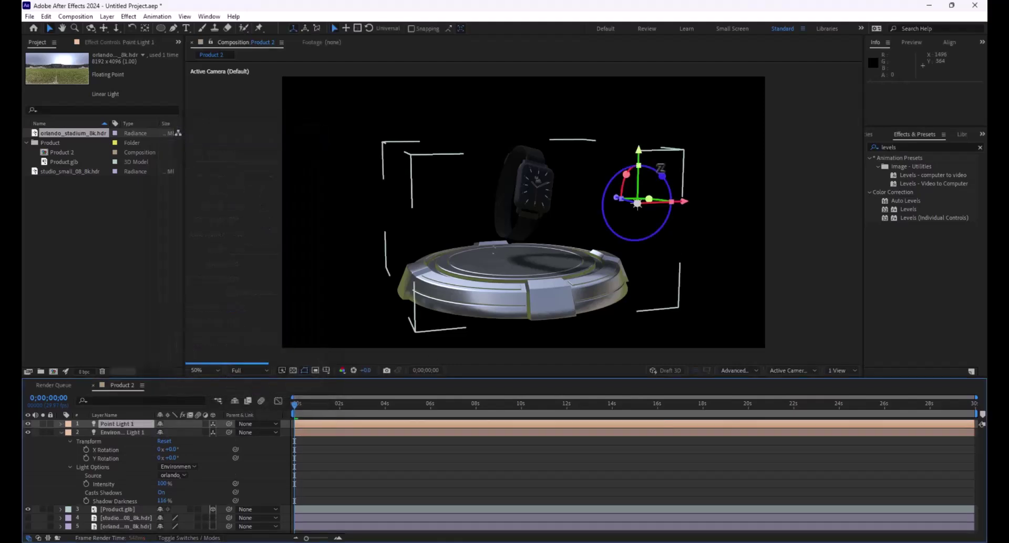
# Move Point Light 1 up and to the left so it sits above the watch
pyautogui.moveTo(638, 149); pyautogui.dragTo(635, 93)
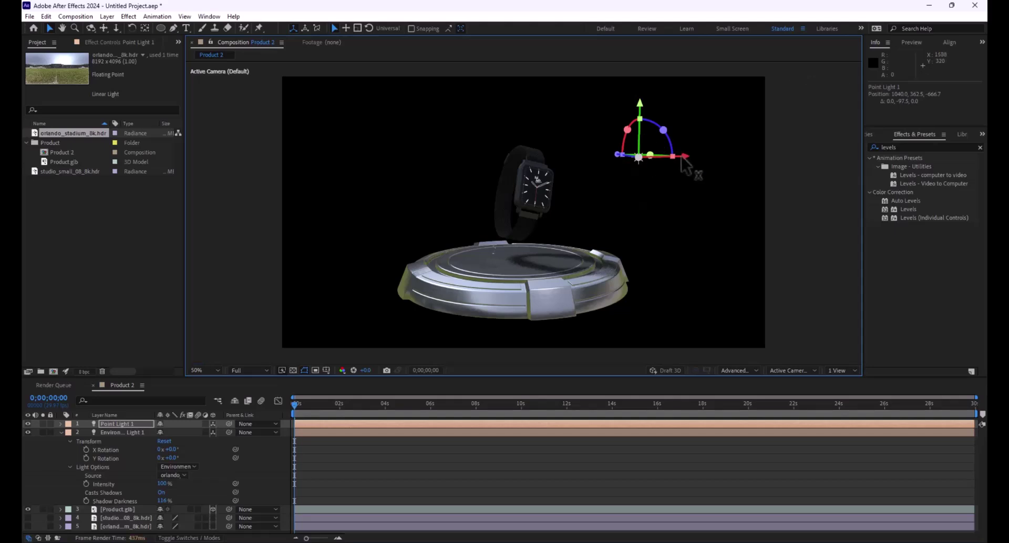
pyautogui.moveTo(683, 168); pyautogui.dragTo(663, 173)
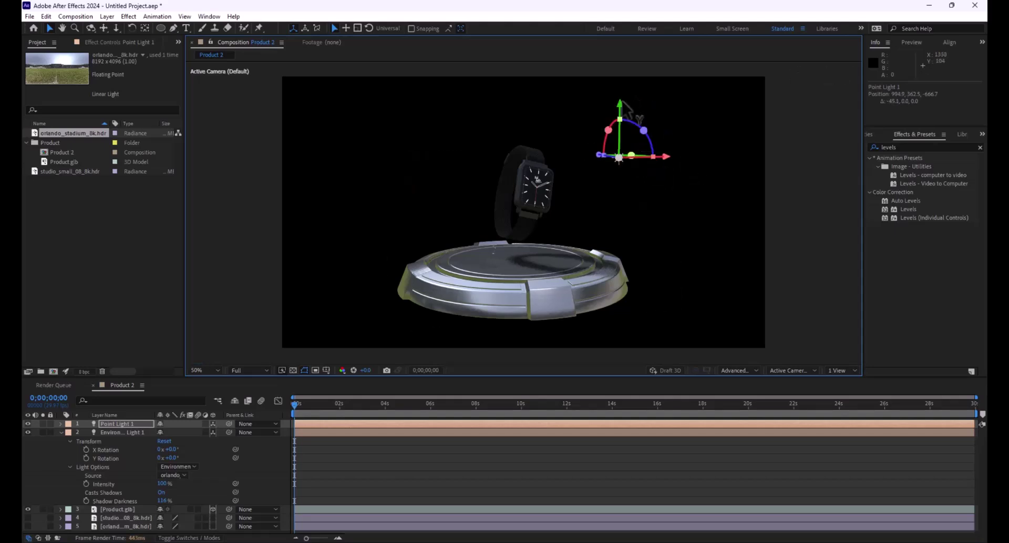
pyautogui.moveTo(621, 100); pyautogui.dragTo(621, 109)
pyautogui.press('/')
pyautogui.press(',')
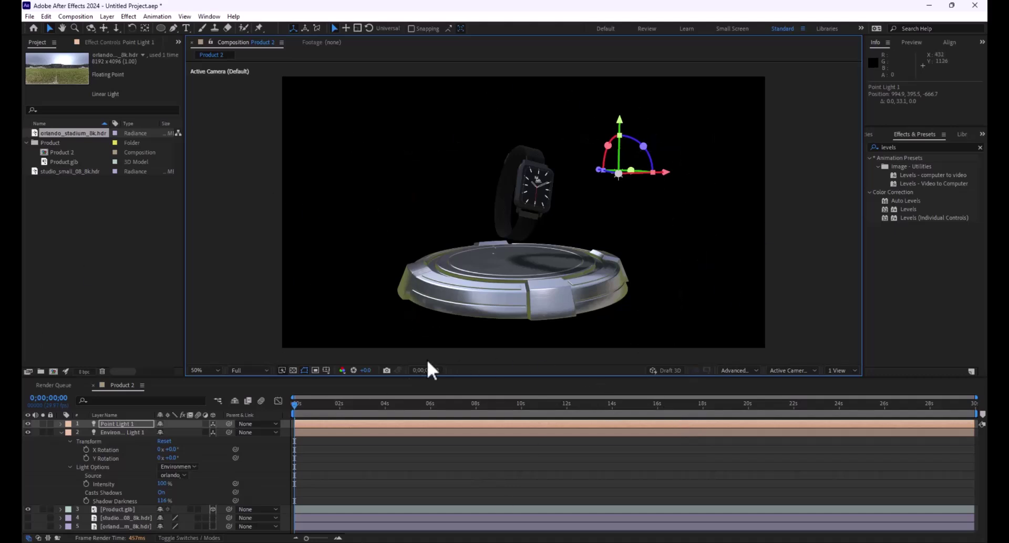
# Orbit the default camera to a new angle on the watch and pedestal, using Draft 3D temporarily
pyautogui.click(667, 370)
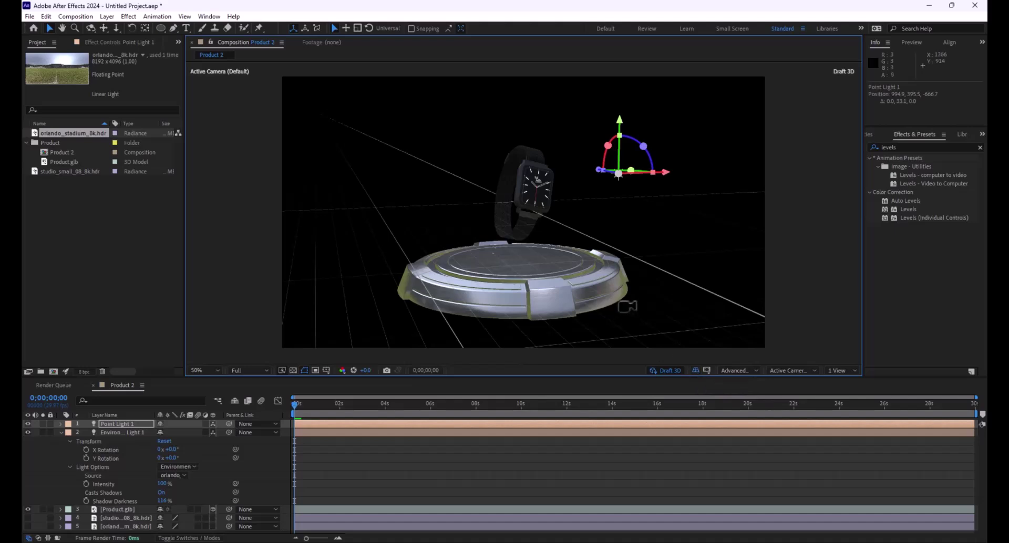
pyautogui.moveTo(627, 307); pyautogui.dragTo(626, 307)
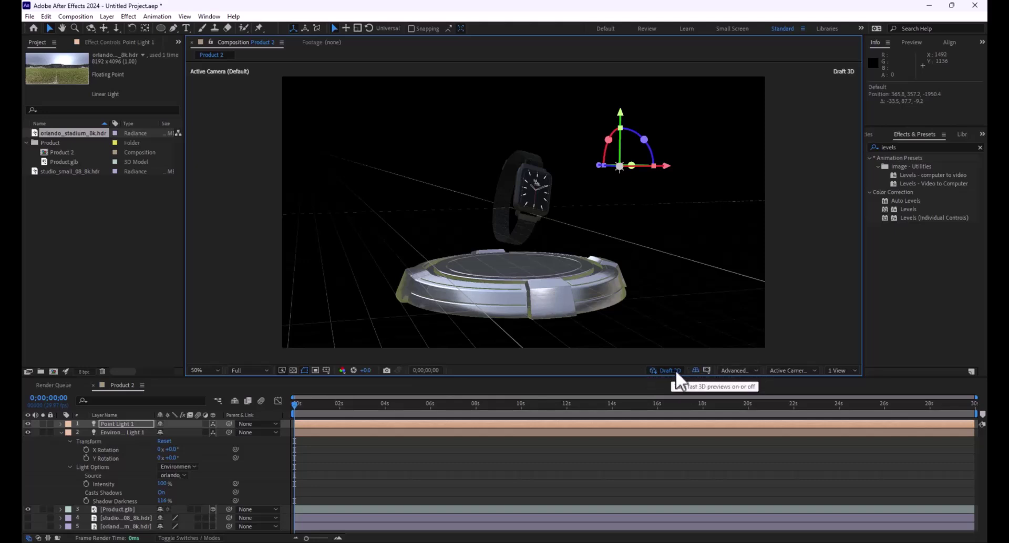
pyautogui.click(666, 370)
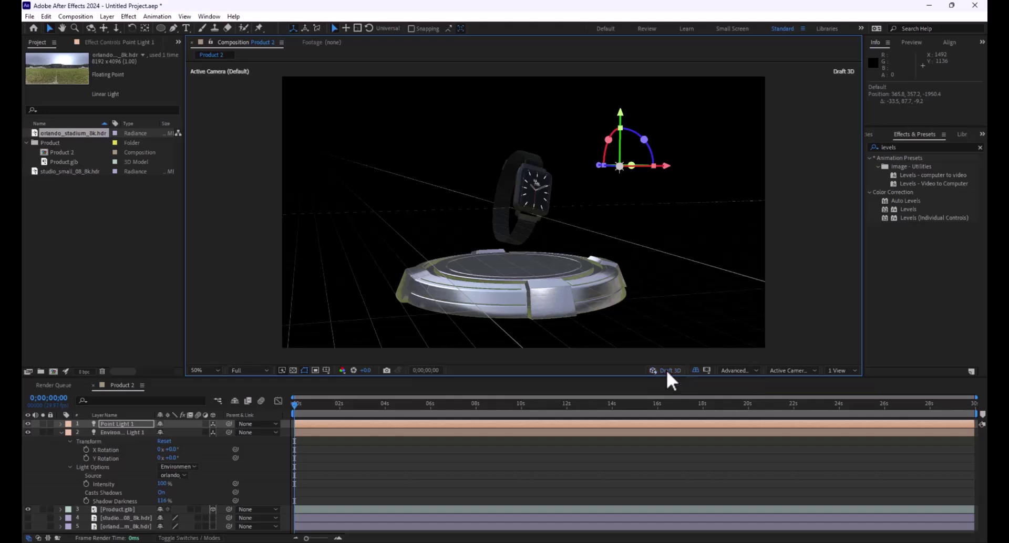
# Set render quality 22, shadow smoothness 5, and fit the casting box (size 762, centre 928, 571, -82)
pyautogui.click(743, 371)
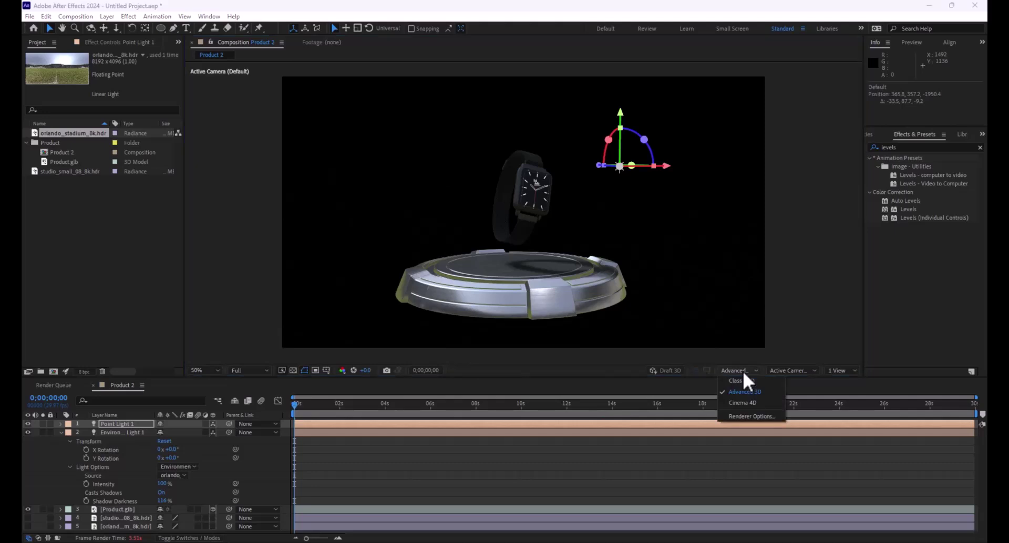
pyautogui.click(762, 417)
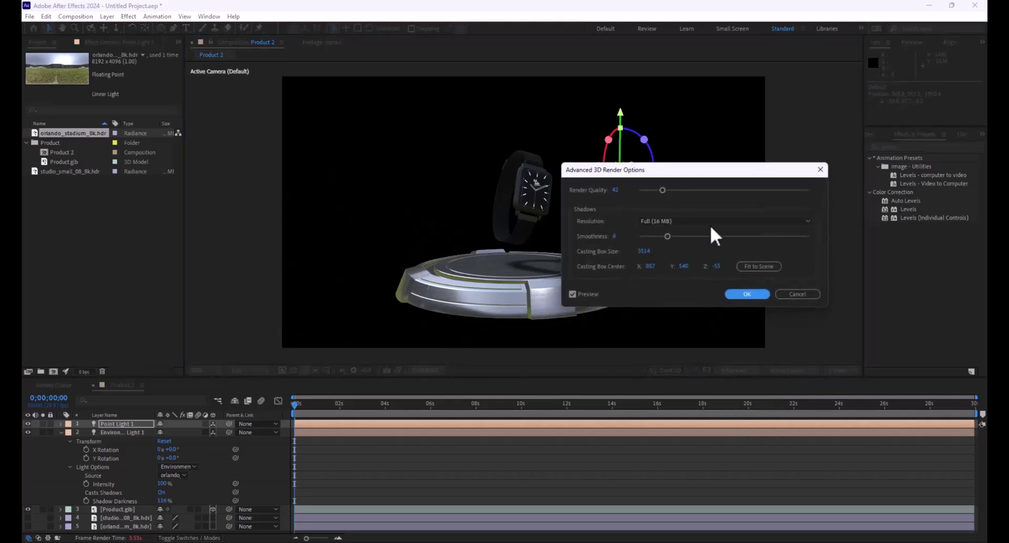
pyautogui.moveTo(659, 190); pyautogui.dragTo(652, 190)
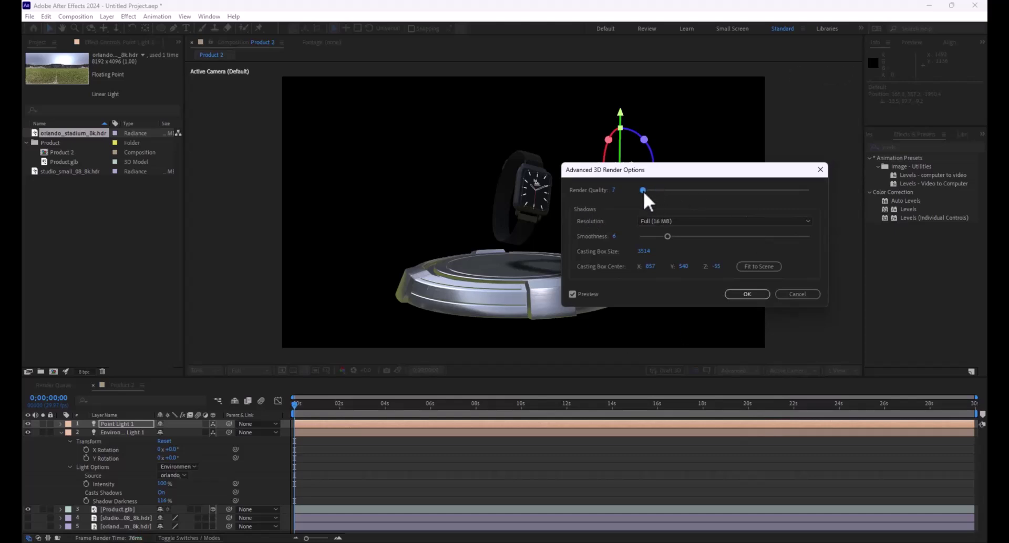
pyautogui.moveTo(643, 190); pyautogui.dragTo(654, 191)
pyautogui.moveTo(665, 235); pyautogui.dragTo(662, 238)
pyautogui.click(753, 265)
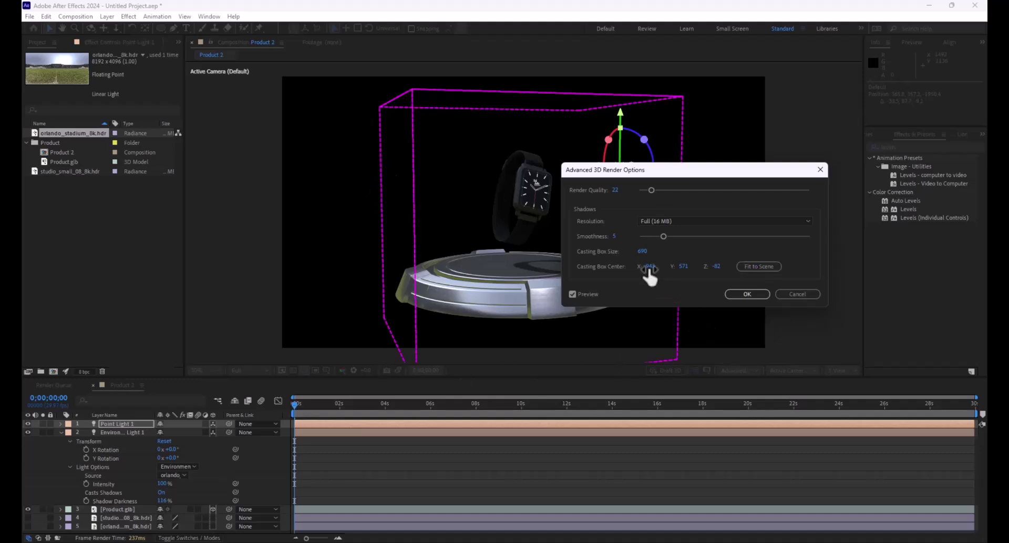
pyautogui.moveTo(650, 269); pyautogui.dragTo(678, 255)
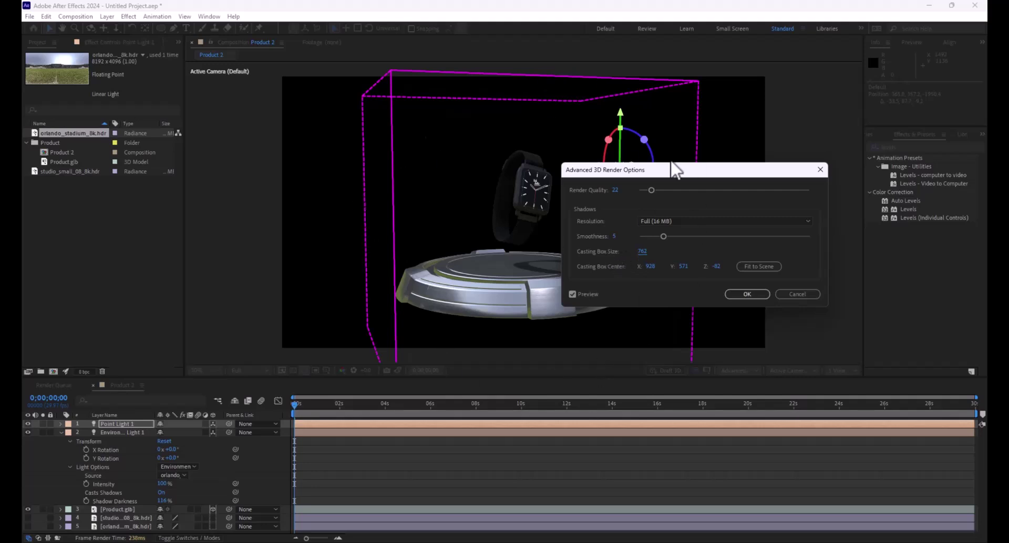
pyautogui.click(747, 294)
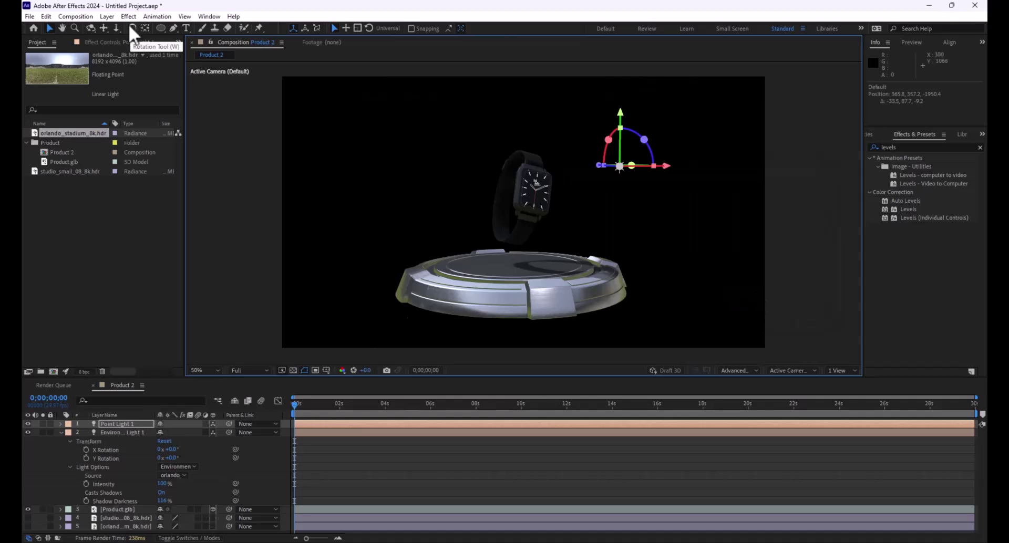
# Create a new Deep Royal Blue solid layer
pyautogui.click(111, 17)
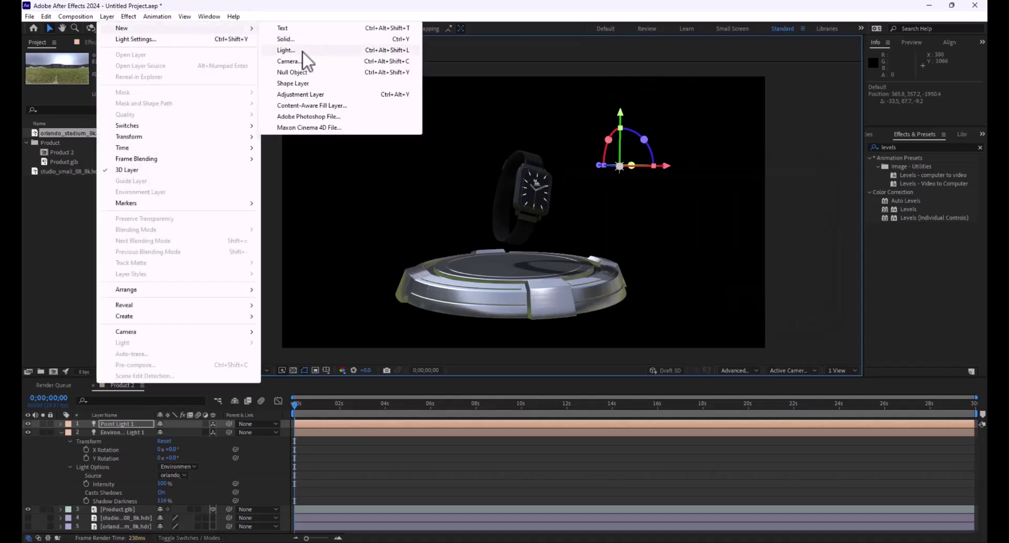
pyautogui.click(305, 39)
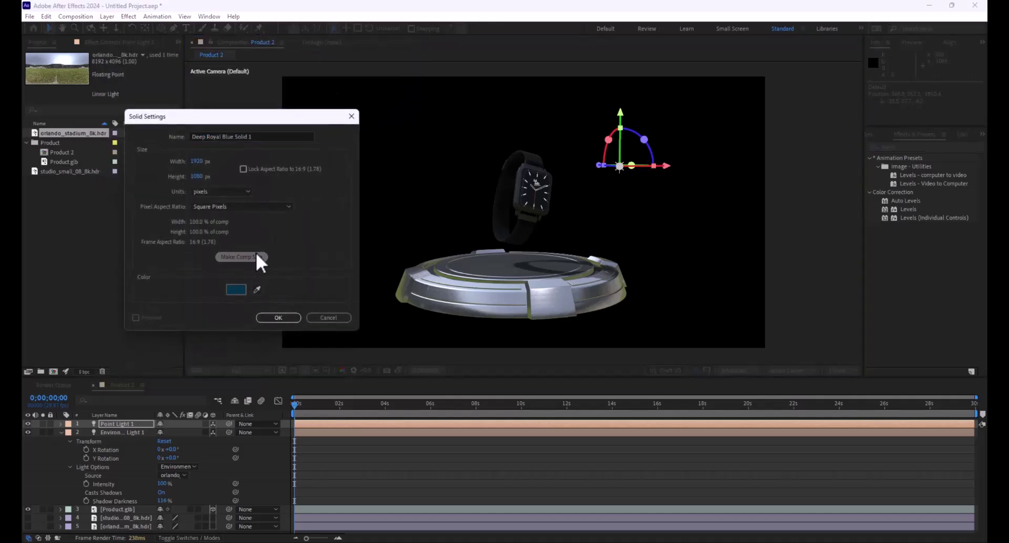
pyautogui.click(277, 318)
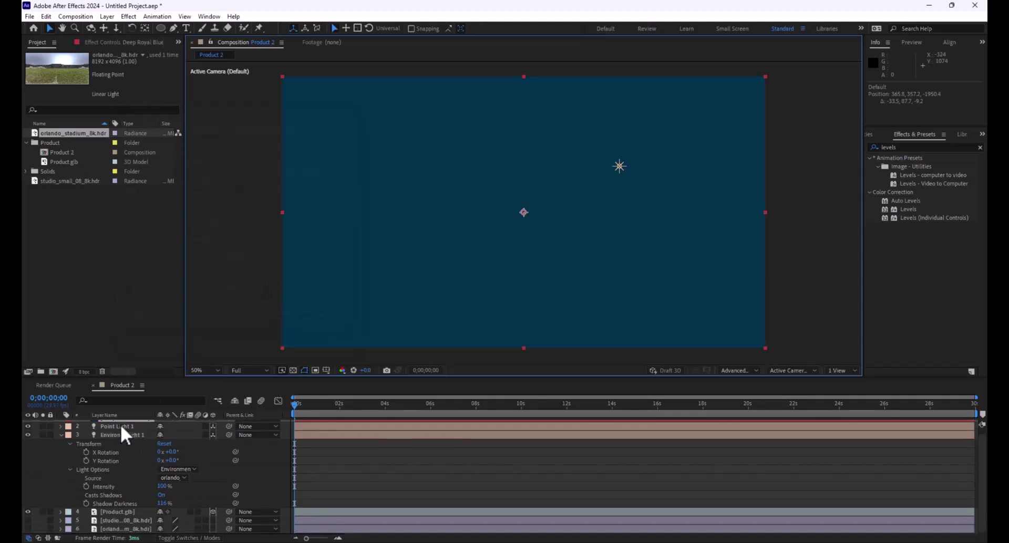
# Place the blue solid below Product.glb as a 3D layer, pushed back and scaled to 173%
pyautogui.click(122, 424)
pyautogui.moveTo(102, 425); pyautogui.dragTo(106, 514)
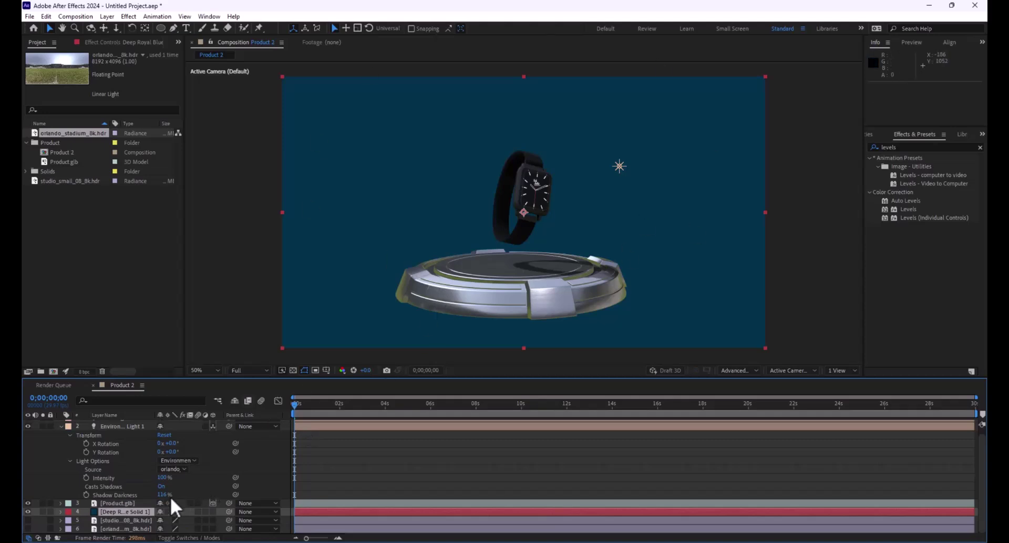
pyautogui.click(213, 510)
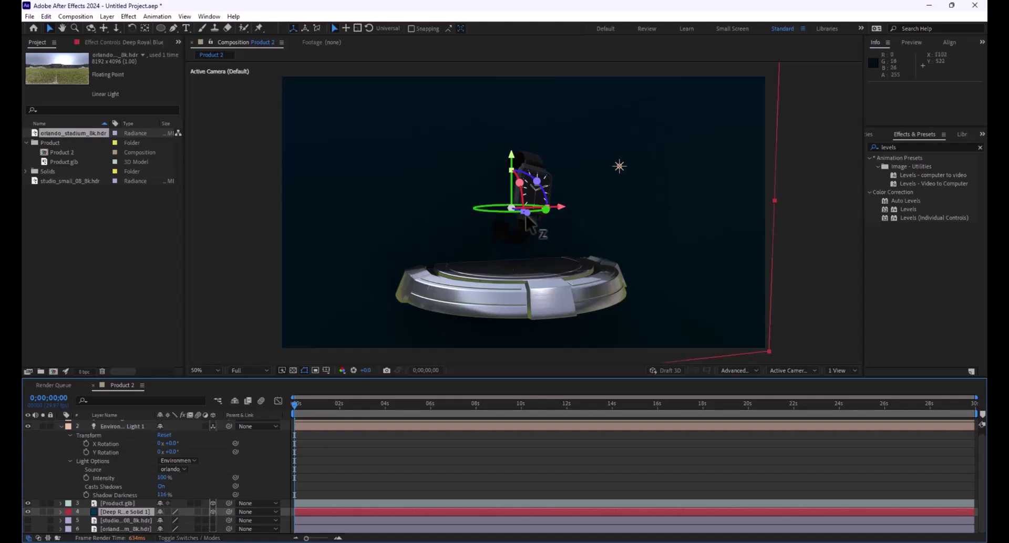
pyautogui.moveTo(528, 214); pyautogui.dragTo(497, 200)
pyautogui.press('s')
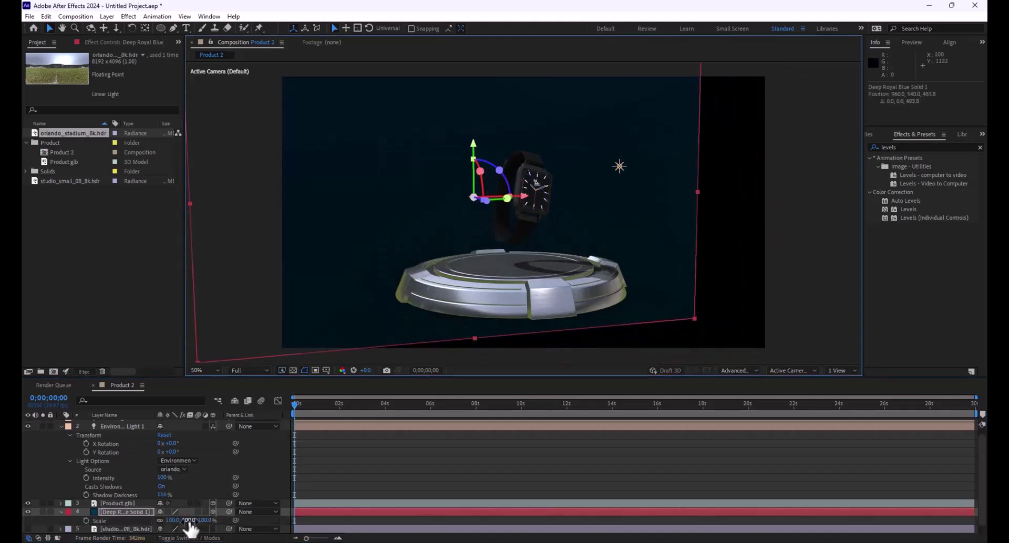
pyautogui.moveTo(188, 522); pyautogui.dragTo(226, 520)
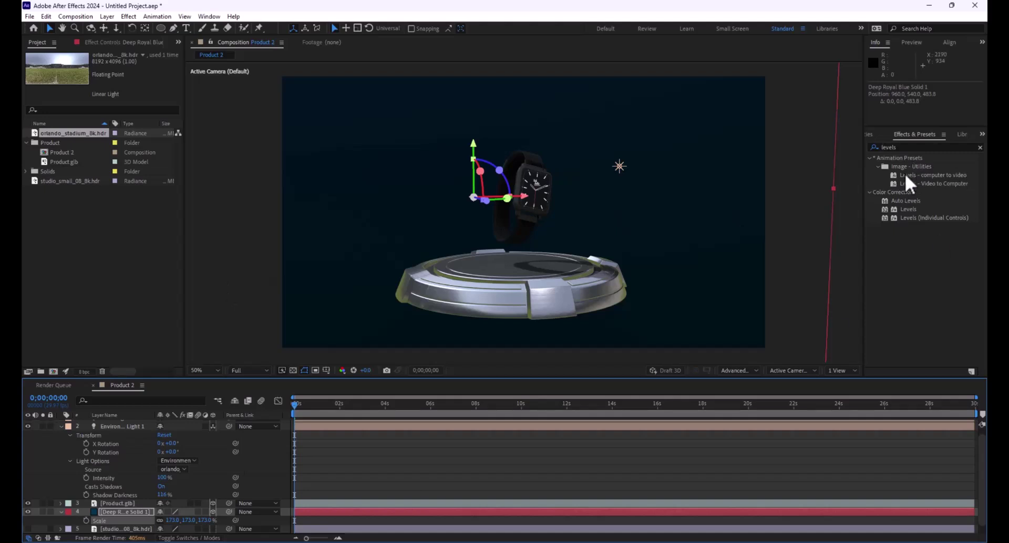
# Apply CC Vignette, found by searching 'vig', to the blue solid
pyautogui.click(896, 147)
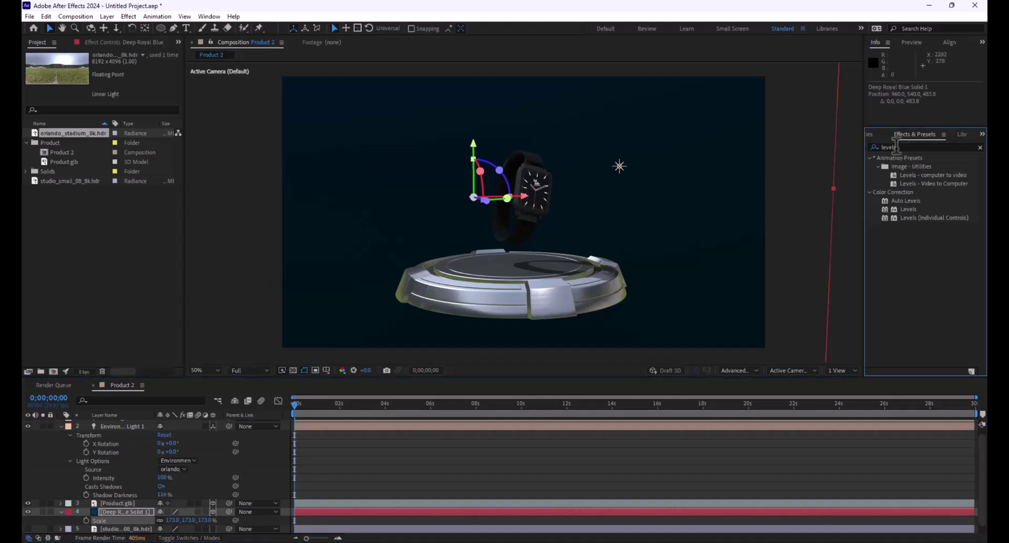
pyautogui.click(896, 148)
pyautogui.write('vig')
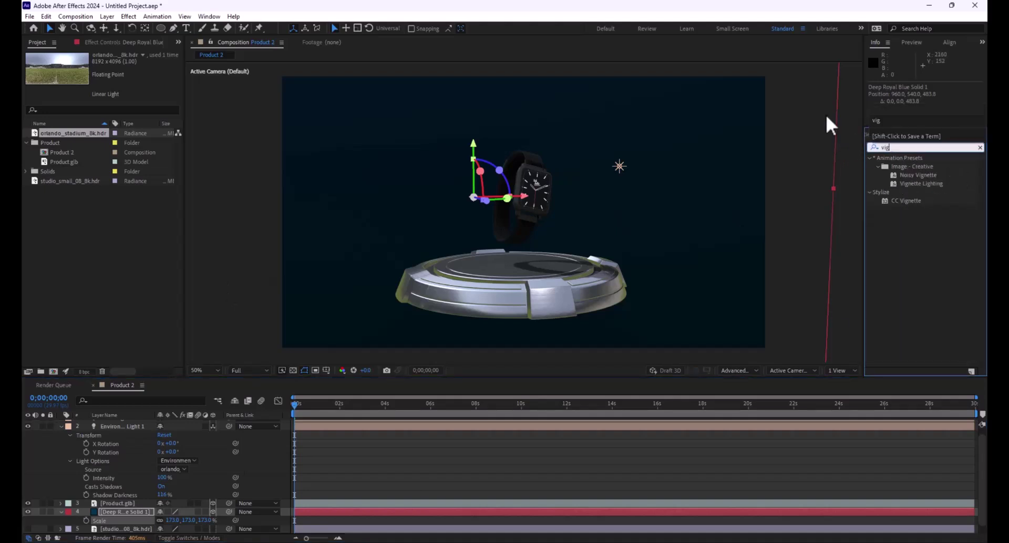
pyautogui.moveTo(915, 201); pyautogui.dragTo(121, 503)
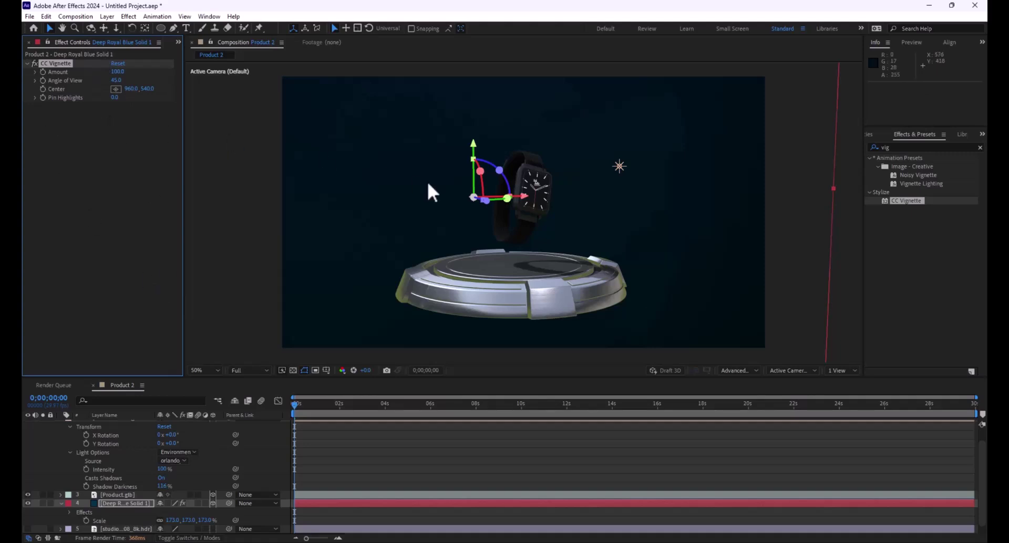
pyautogui.click(141, 503)
# Centre the vignette near the watch and raise its Amount to 319
pyautogui.click(116, 89)
pyautogui.click(732, 159)
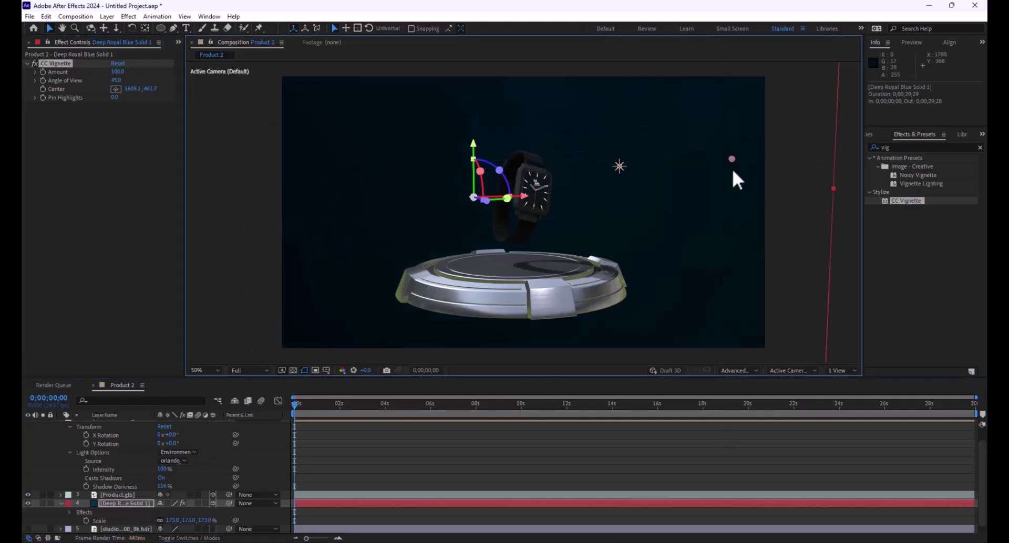
pyautogui.moveTo(731, 159); pyautogui.dragTo(395, 137)
pyautogui.moveTo(118, 71); pyautogui.dragTo(190, 90)
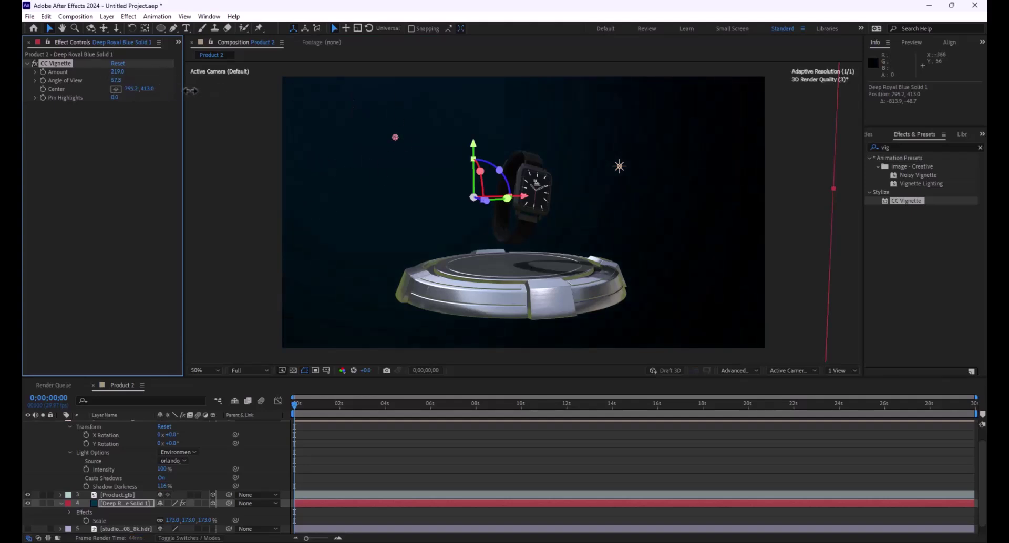
pyautogui.click(321, 408)
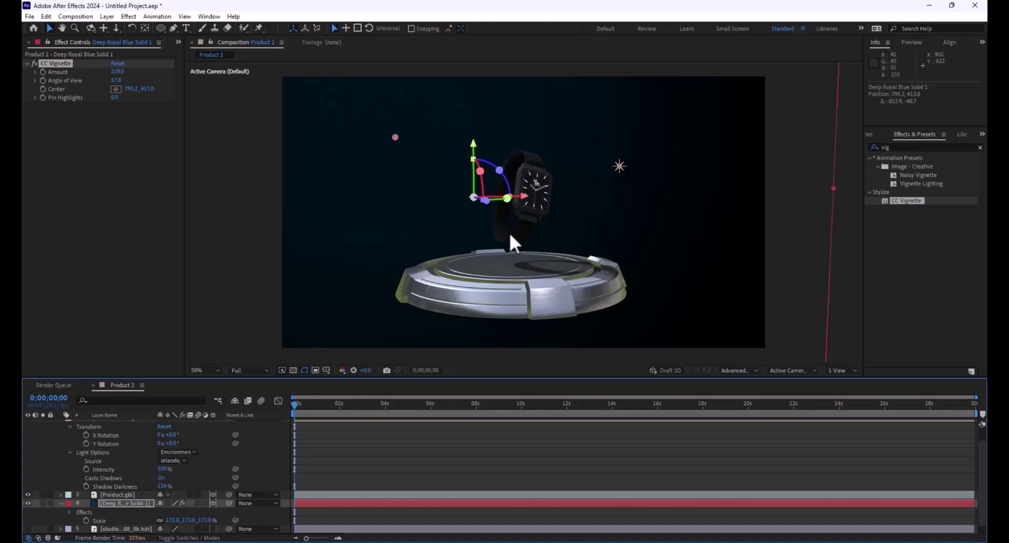
pyautogui.click(522, 215)
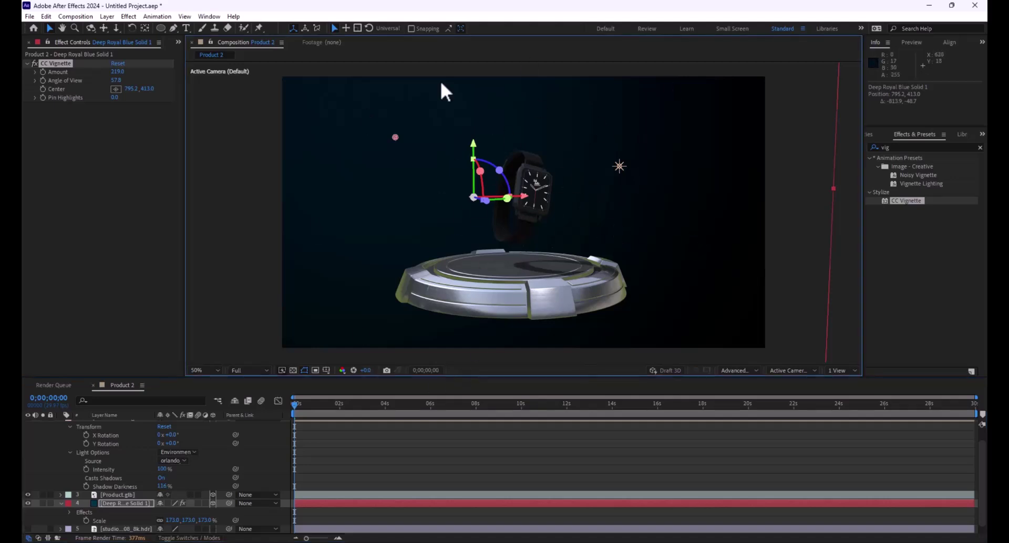
# Find the Calculations effect by searching 'calc' in Effects & Presets
pyautogui.click(925, 147)
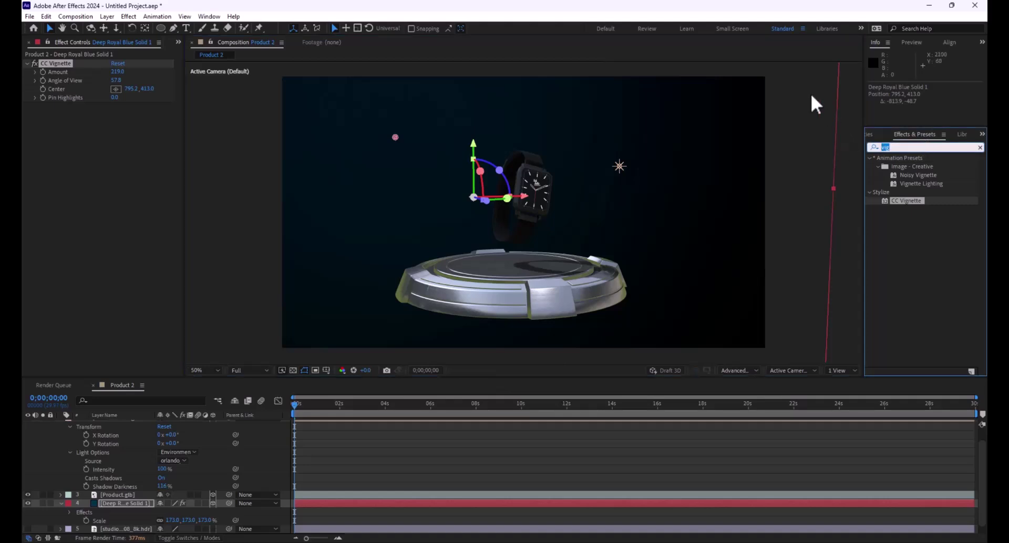
pyautogui.write('cal')
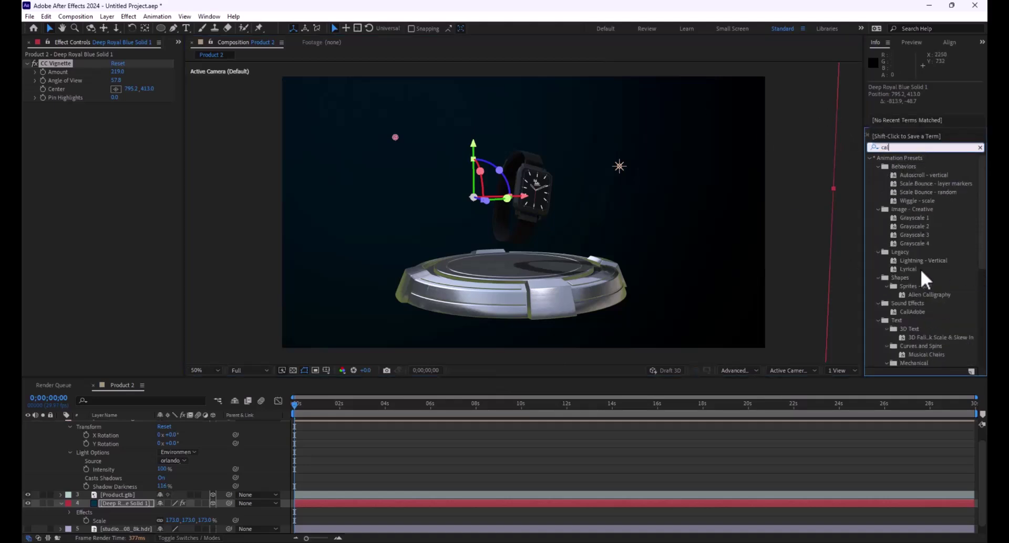
pyautogui.press('Return')
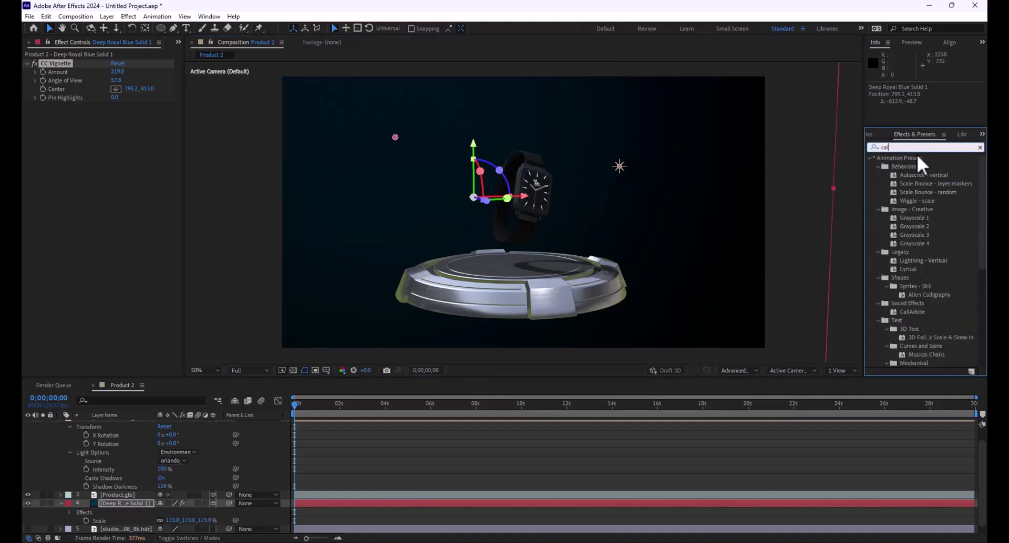
pyautogui.write('c')
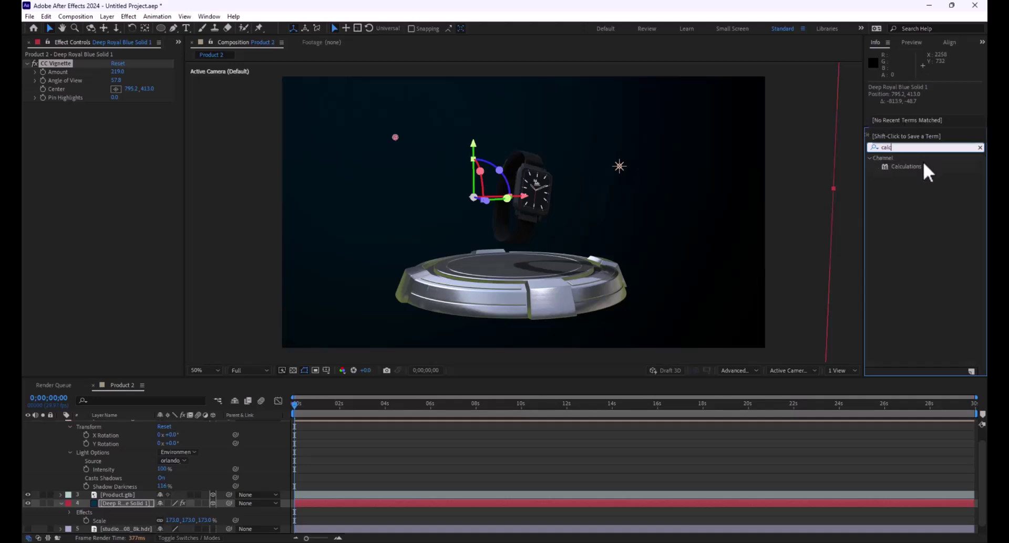
pyautogui.moveTo(920, 172); pyautogui.dragTo(907, 202)
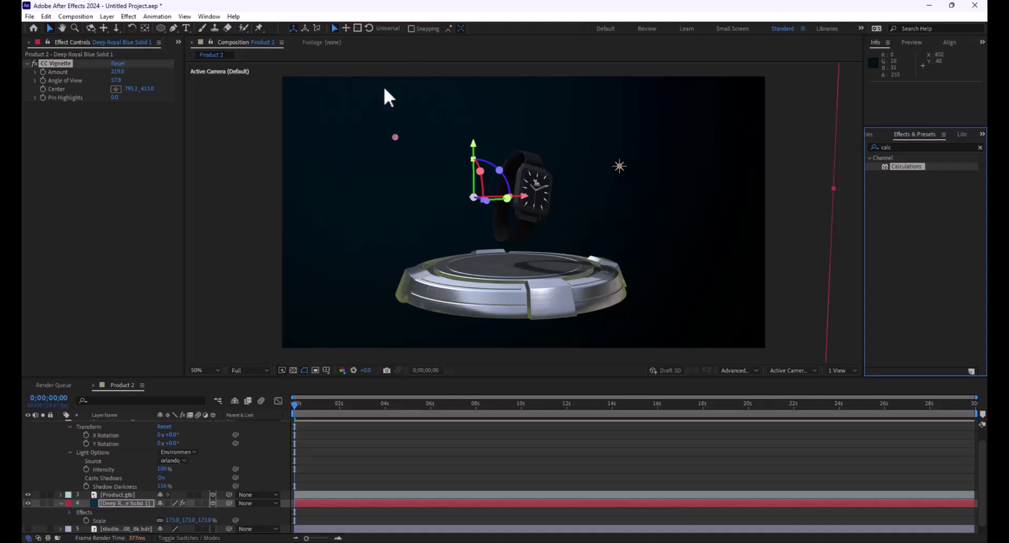
# Collapse the environment light's properties and start a new 1920×1080 solid named Red Solid 1
pyautogui.scroll(1, 77, 467)
pyautogui.click(62, 432)
pyautogui.click(107, 16)
pyautogui.moveTo(133, 24)
pyautogui.click(301, 39)
# Create Red Solid 1 and move it to the top of the layer stack
pyautogui.click(242, 292)
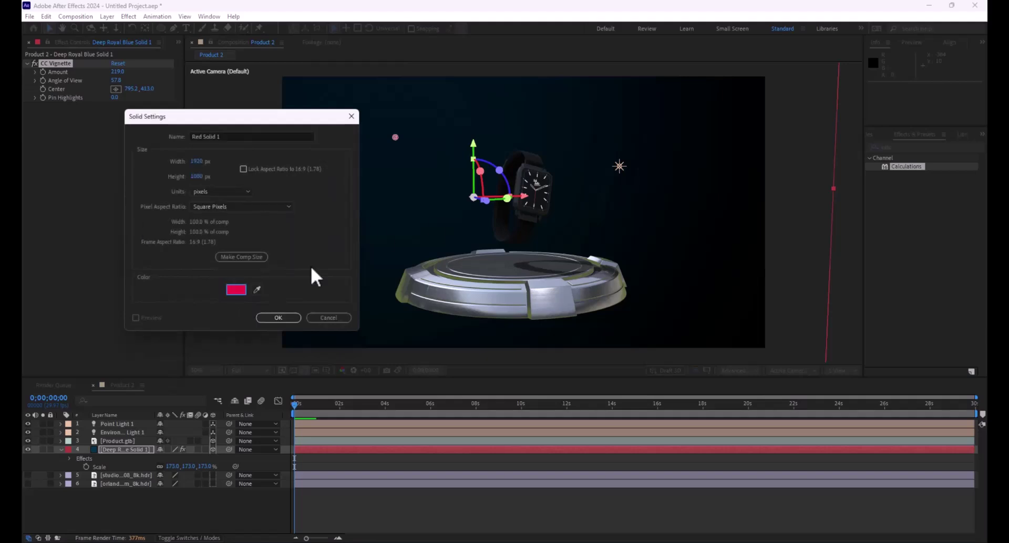
pyautogui.click(276, 318)
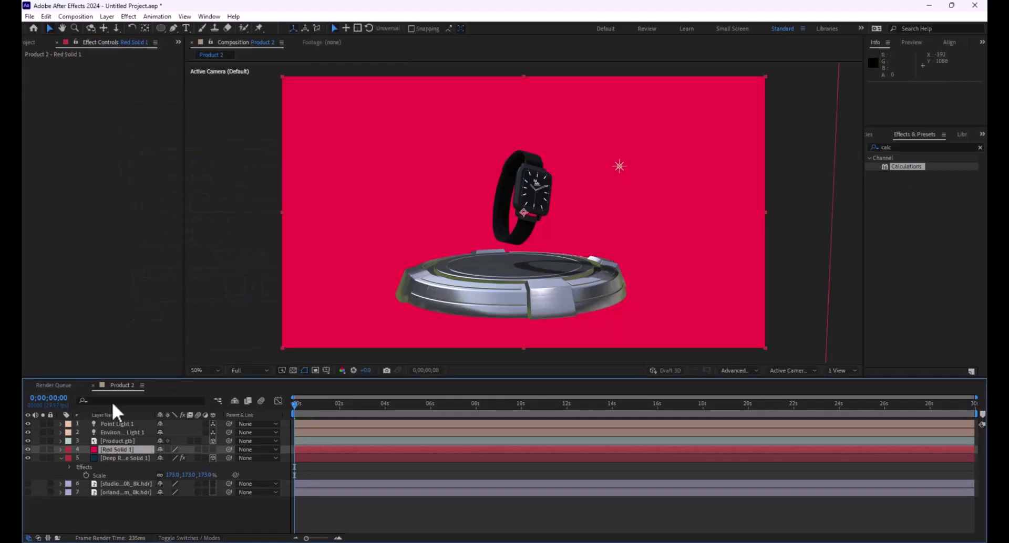
pyautogui.moveTo(127, 449); pyautogui.dragTo(129, 424)
# Apply Calculations to Red Solid 1 using Product.glb as second layer at 100% with Copy blending
pyautogui.moveTo(912, 166); pyautogui.dragTo(128, 424)
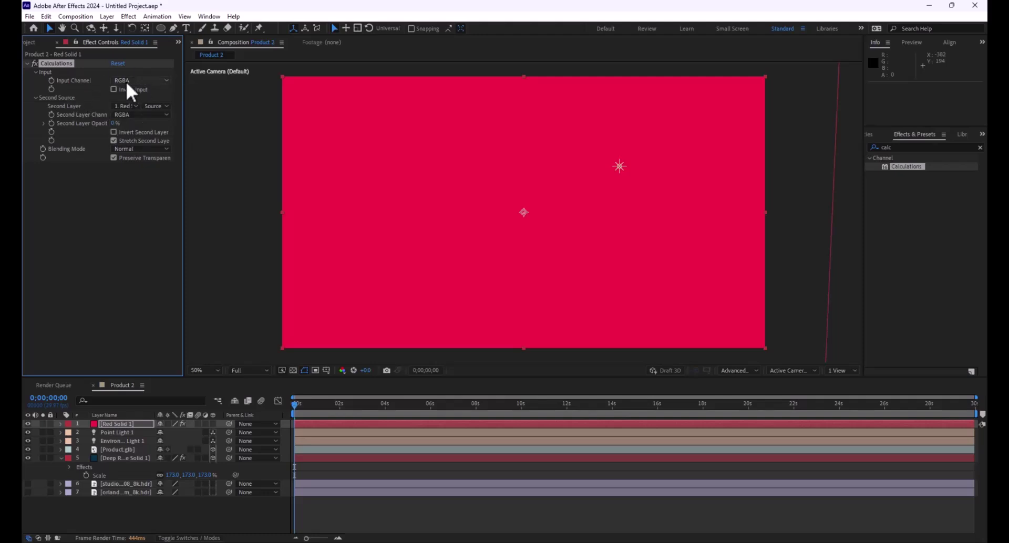
pyautogui.click(129, 106)
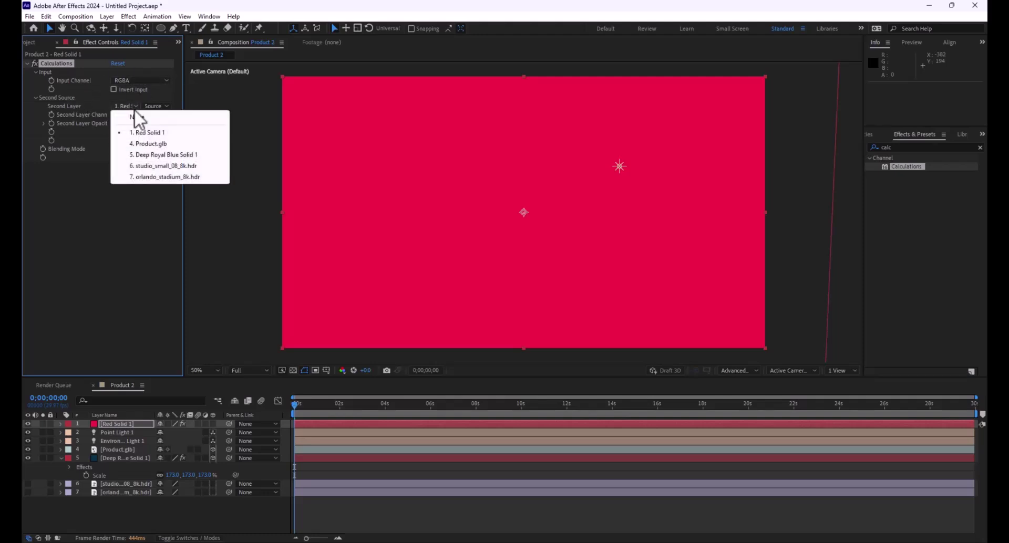
pyautogui.click(153, 144)
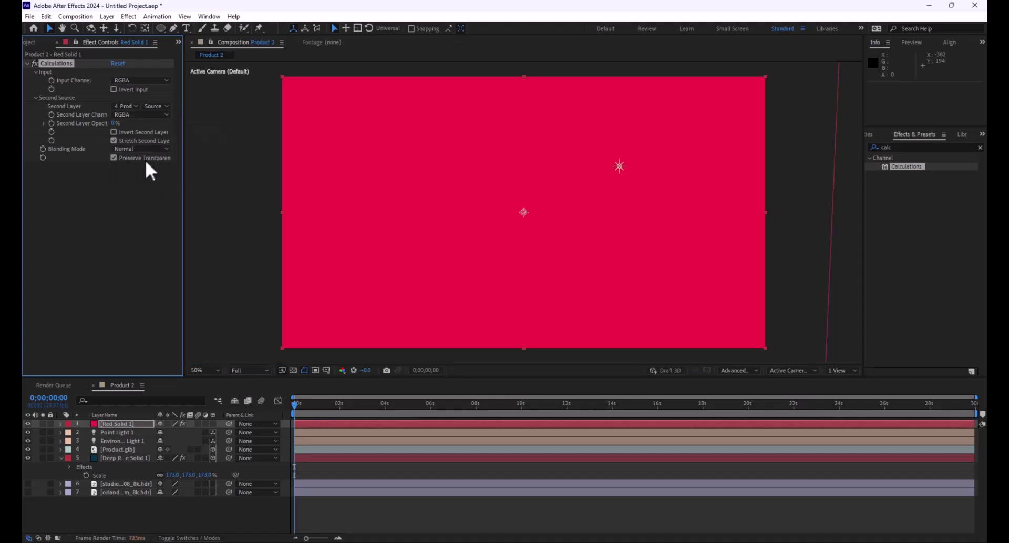
pyautogui.moveTo(114, 123); pyautogui.dragTo(322, 142)
pyautogui.click(126, 106)
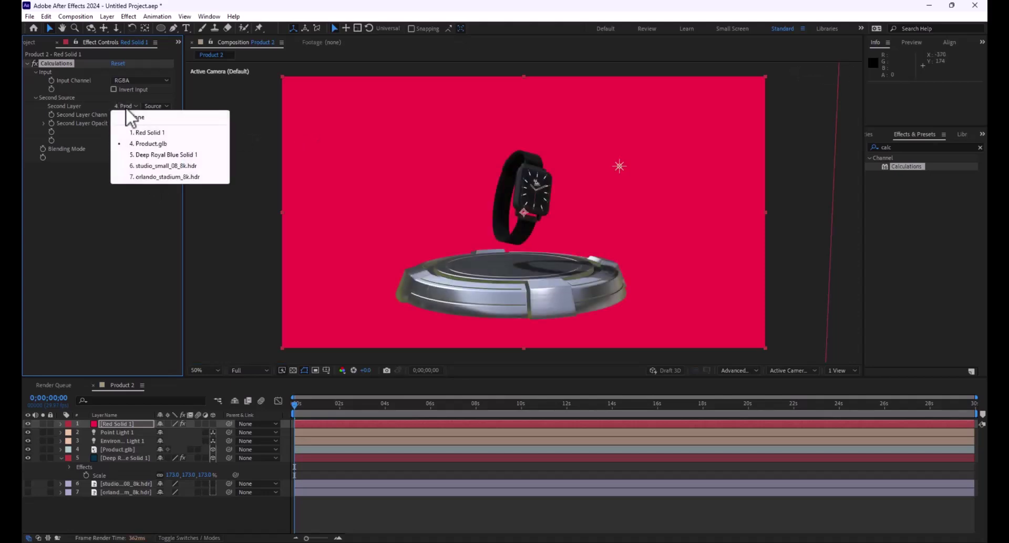
pyautogui.click(123, 142)
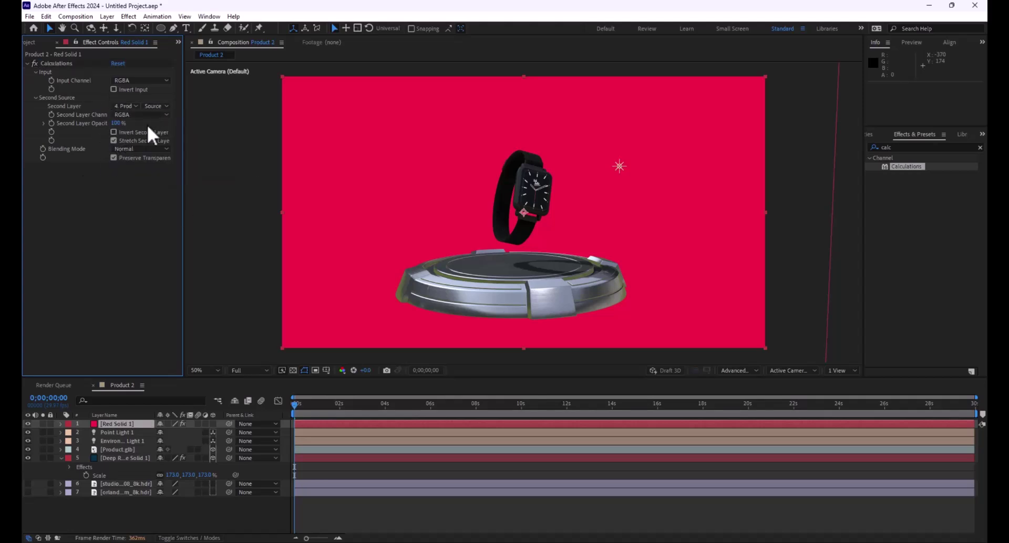
pyautogui.click(131, 150)
pyautogui.click(149, 173)
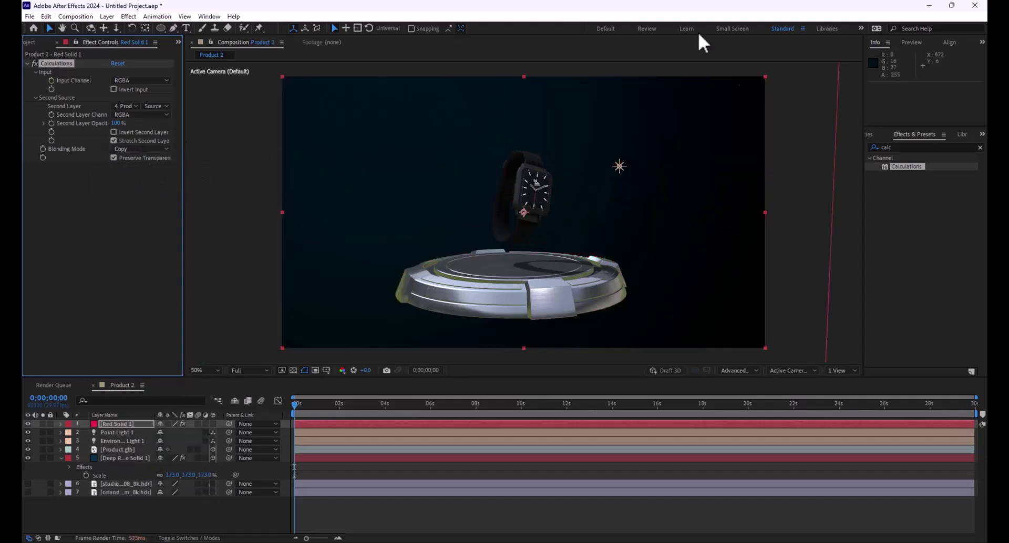
# Add Hue/Saturation to Red Solid 1, colorize at hue 26°, then switch the effect off
pyautogui.click(899, 147)
pyautogui.write('hue')
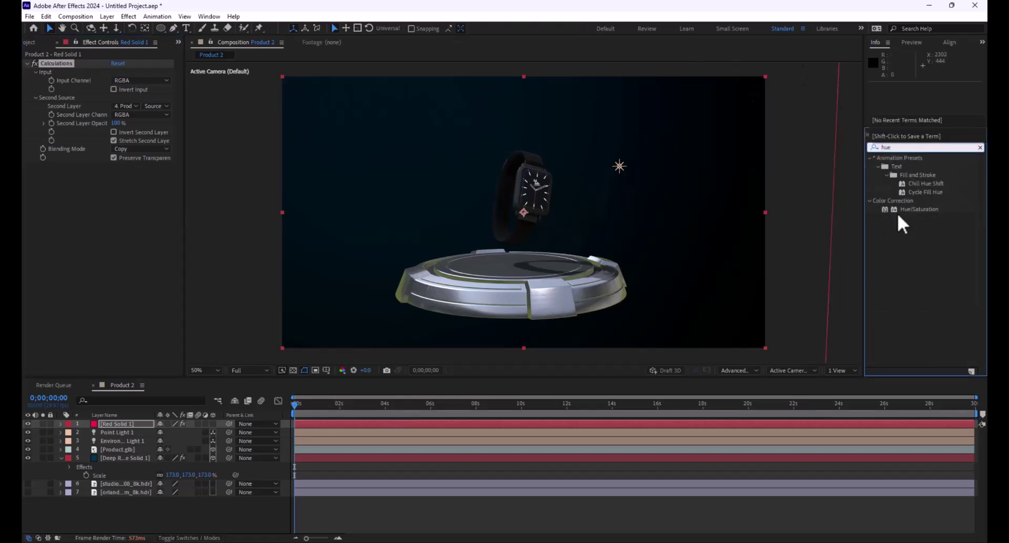
pyautogui.moveTo(897, 209); pyautogui.dragTo(62, 227)
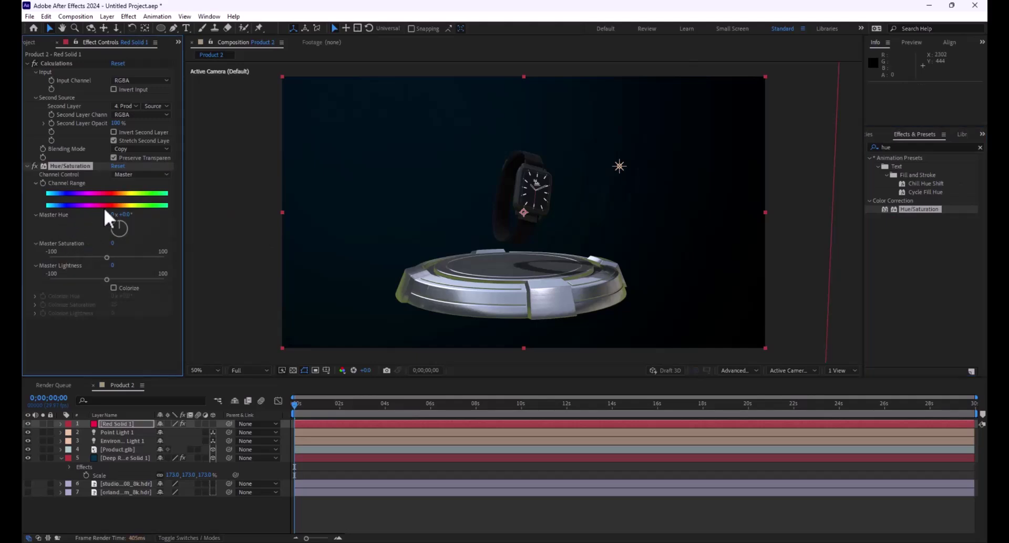
pyautogui.click(113, 288)
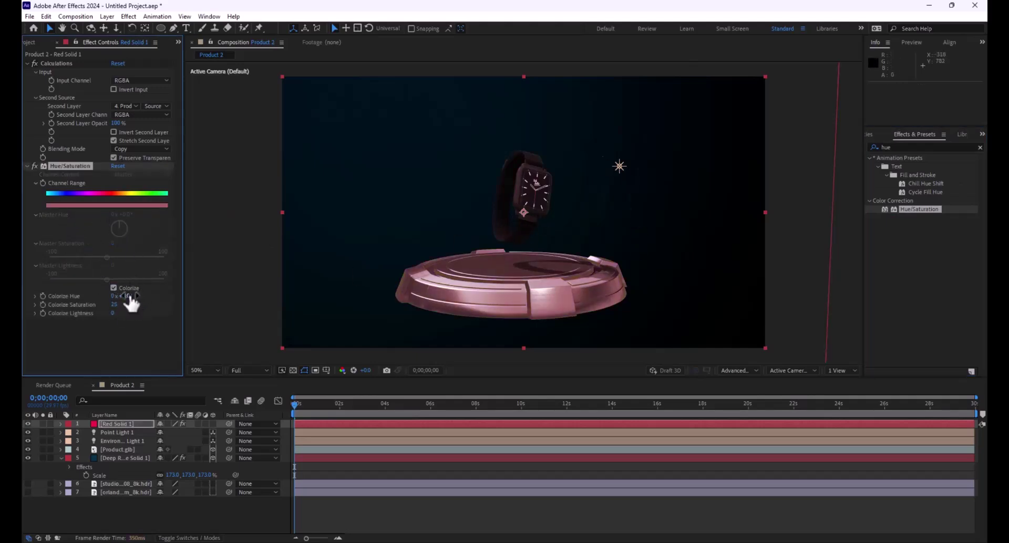
pyautogui.moveTo(131, 300); pyautogui.dragTo(156, 300)
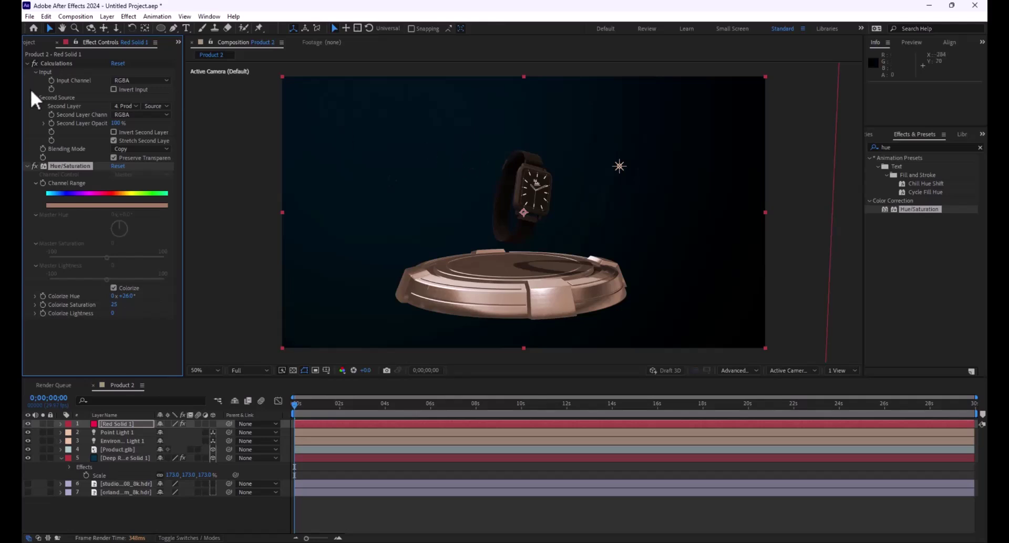
pyautogui.click(35, 166)
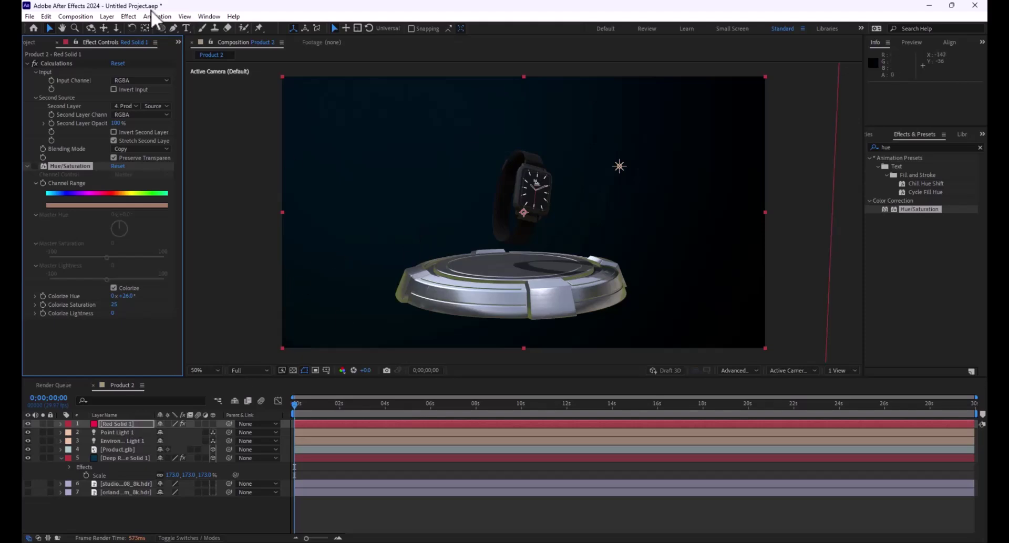
# Add a new camera layer with the 50mm preset
pyautogui.click(107, 17)
pyautogui.moveTo(120, 29)
pyautogui.click(329, 63)
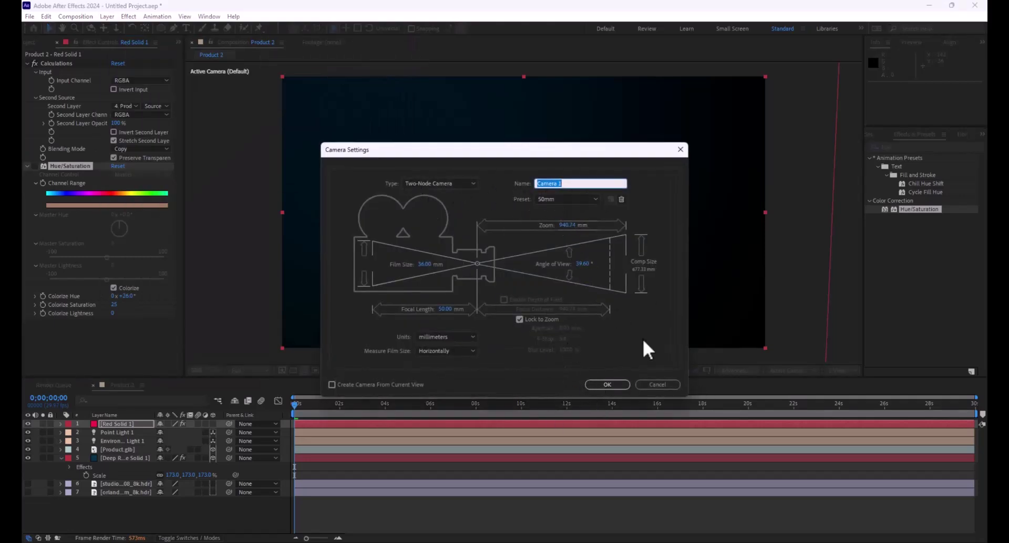
pyautogui.click(608, 385)
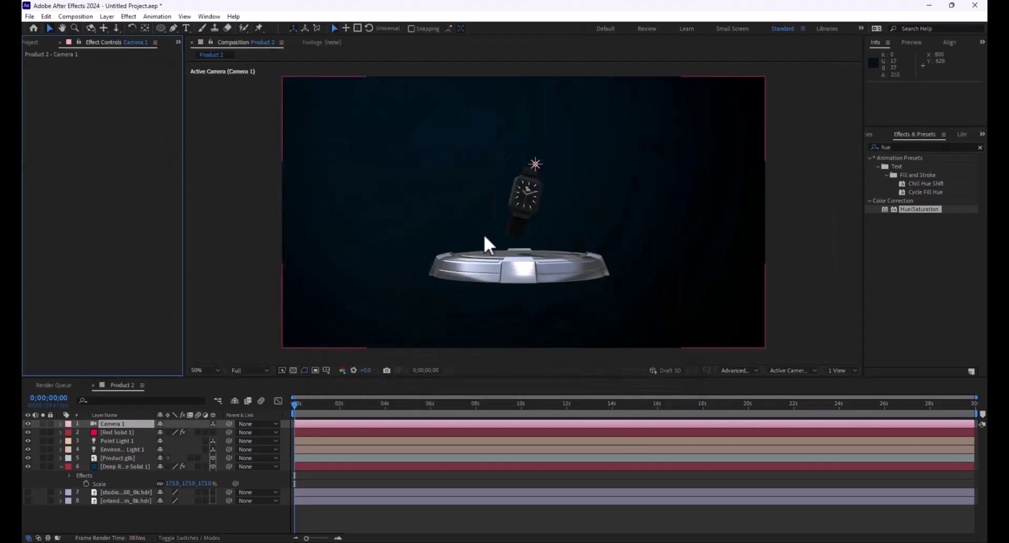
# Orbit, dolly and pan the camera for a closer, angled view of the watch and pedestal
pyautogui.press('c')
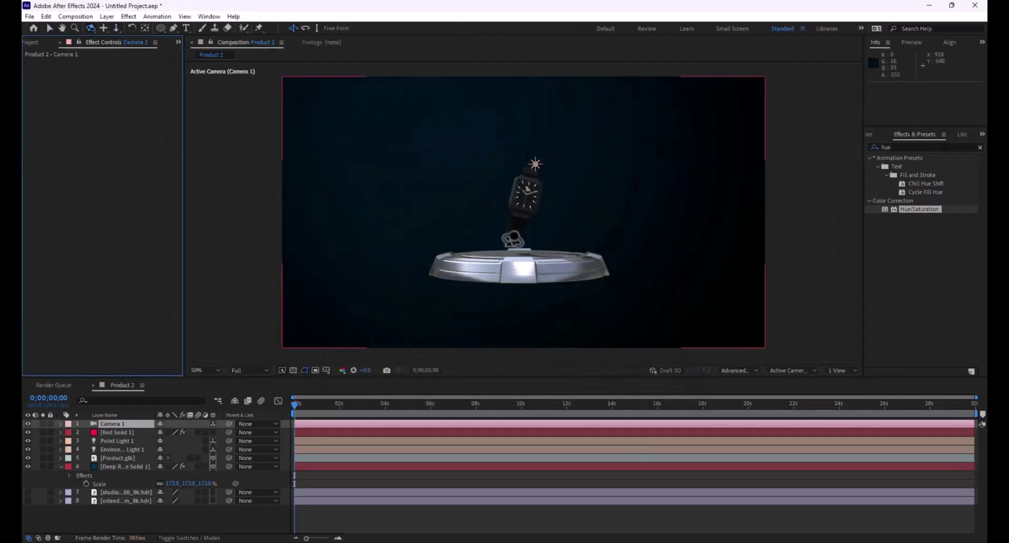
pyautogui.click(512, 239)
pyautogui.press('c')
pyautogui.press('c')
pyautogui.press('c')
pyautogui.press('c')
pyautogui.press('c')
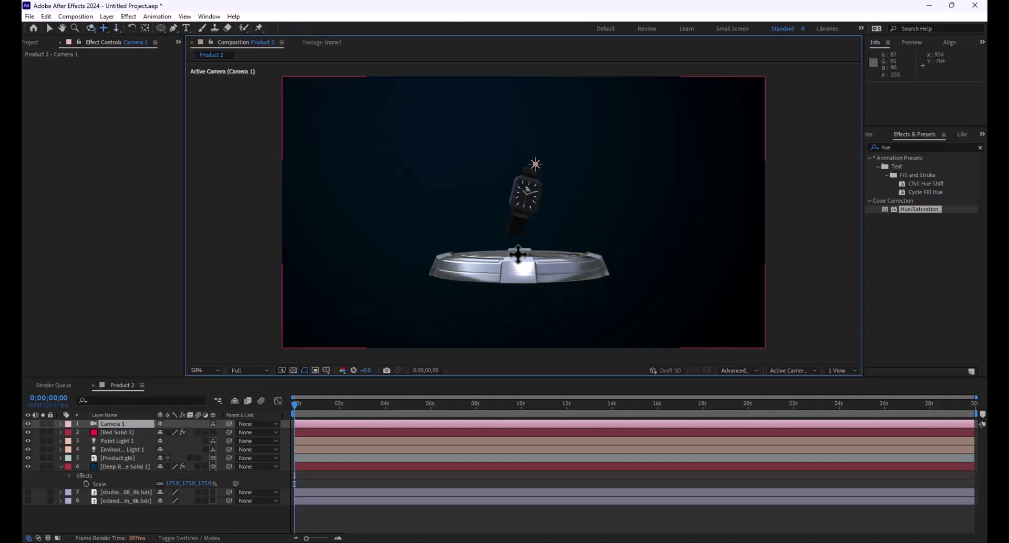
pyautogui.scroll(10, 517, 255)
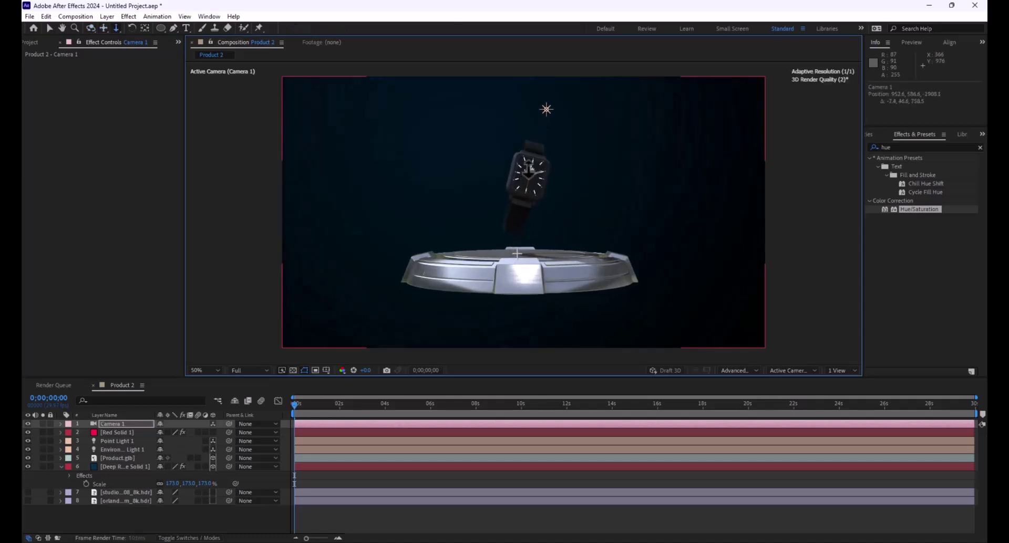
pyautogui.press('c')
pyautogui.moveTo(517, 199); pyautogui.dragTo(517, 226)
pyautogui.press('c')
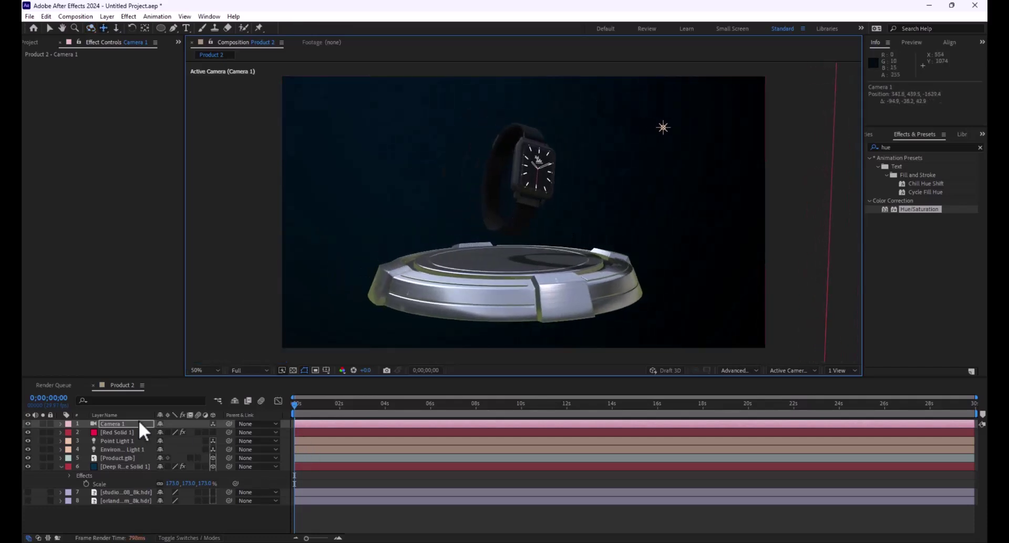
# Trim the composition to a work area ending at about 3;22
pyautogui.click(139, 420)
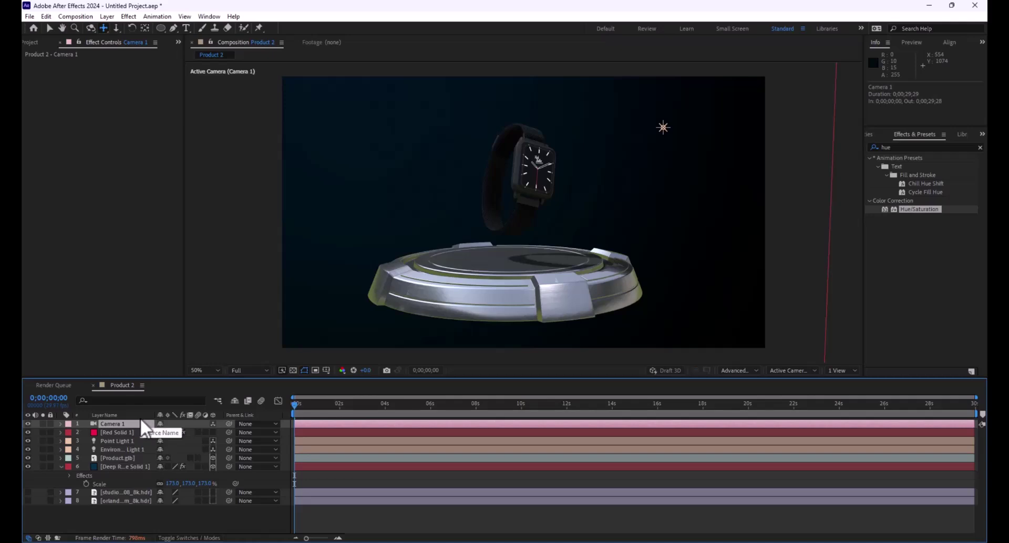
pyautogui.press('p')
pyautogui.moveTo(385, 404); pyautogui.dragTo(380, 403)
pyautogui.press('n')
pyautogui.click(359, 407)
pyautogui.rightClick(367, 419)
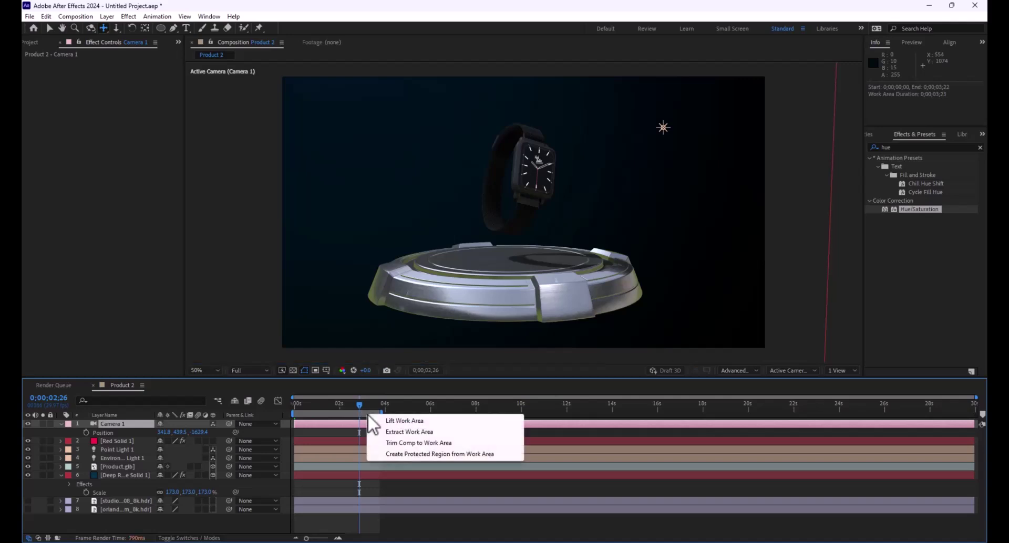
pyautogui.click(414, 442)
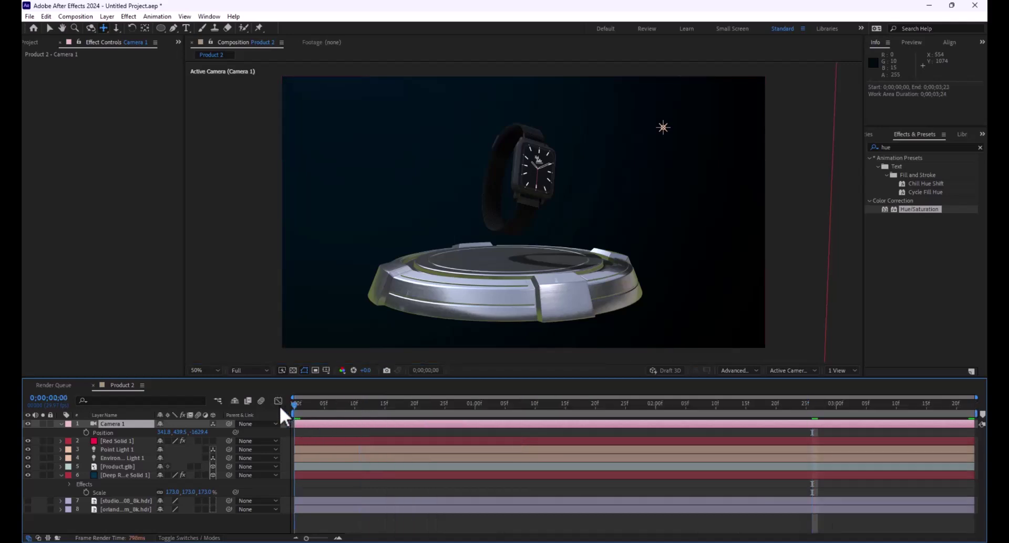
# Keyframe Camera 1 Position at 0 and 1;10 with a dolly-in, and apply Easy Ease
pyautogui.click(84, 432)
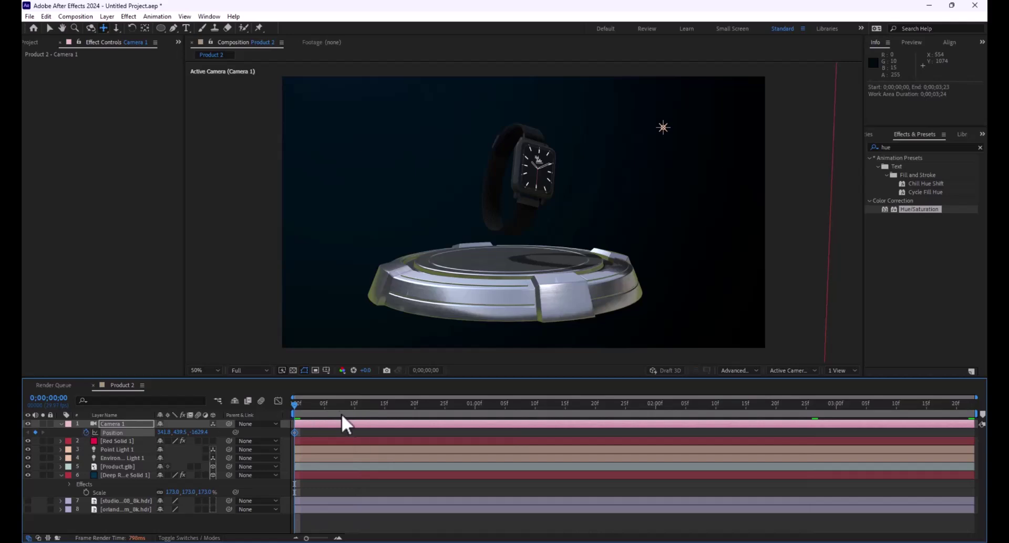
pyautogui.moveTo(340, 411); pyautogui.dragTo(536, 413)
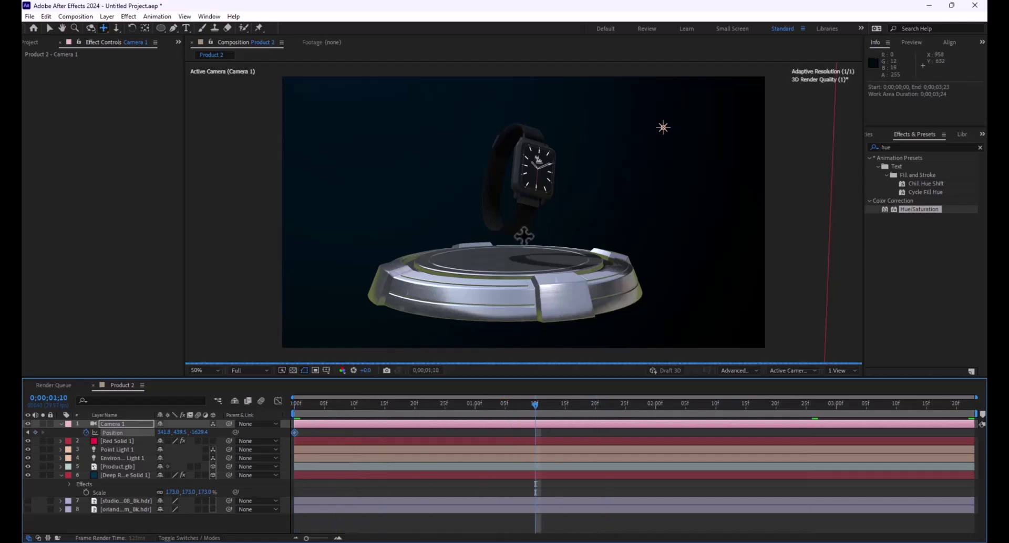
pyautogui.press('c')
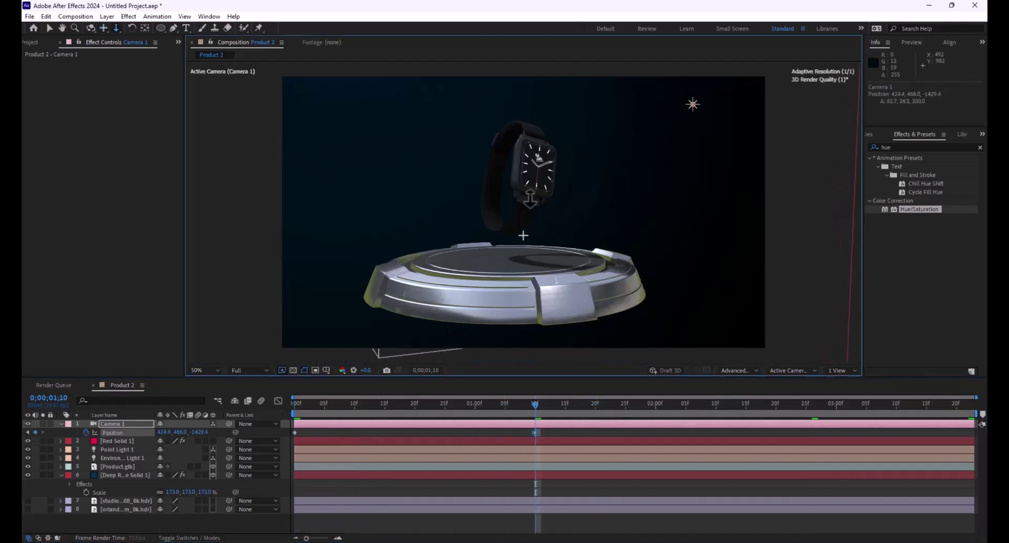
pyautogui.scroll(5, 530, 197)
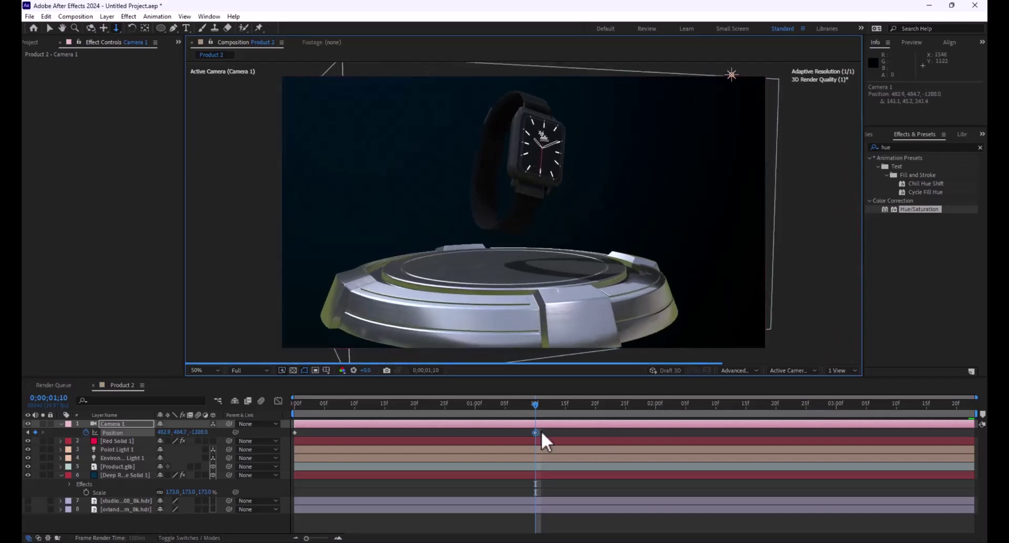
pyautogui.rightClick(294, 434)
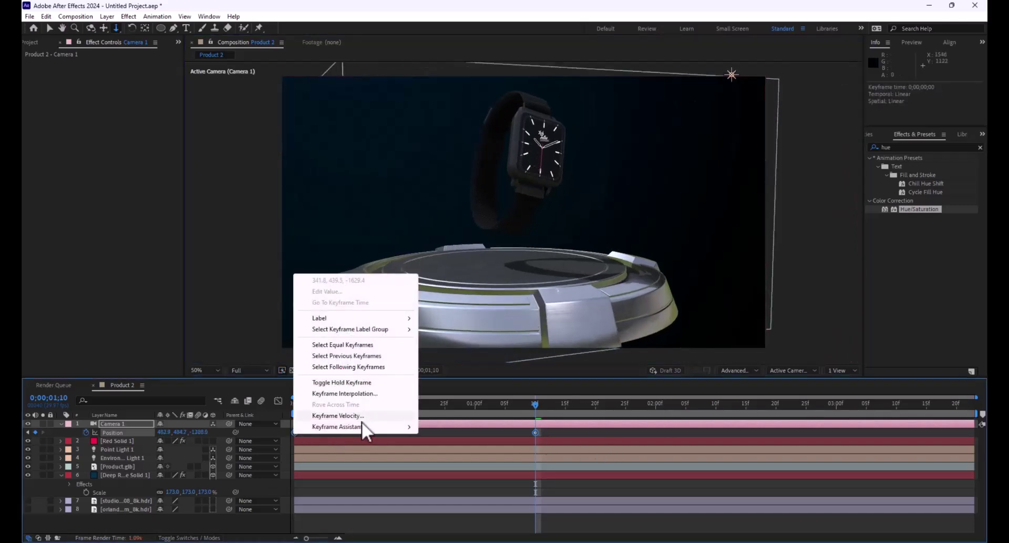
pyautogui.moveTo(386, 425)
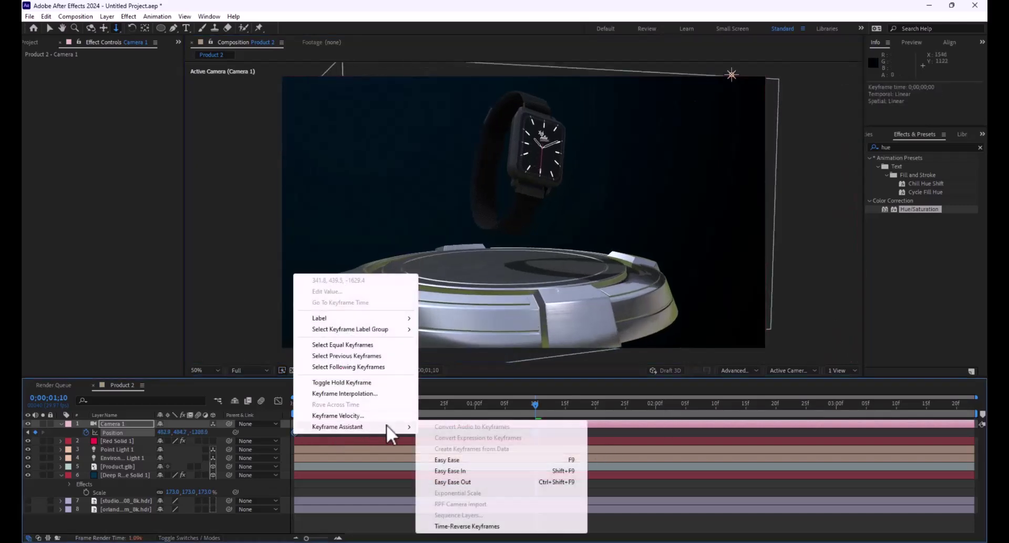
pyautogui.click(462, 462)
pyautogui.moveTo(536, 405); pyautogui.dragTo(272, 398)
pyautogui.press('space')
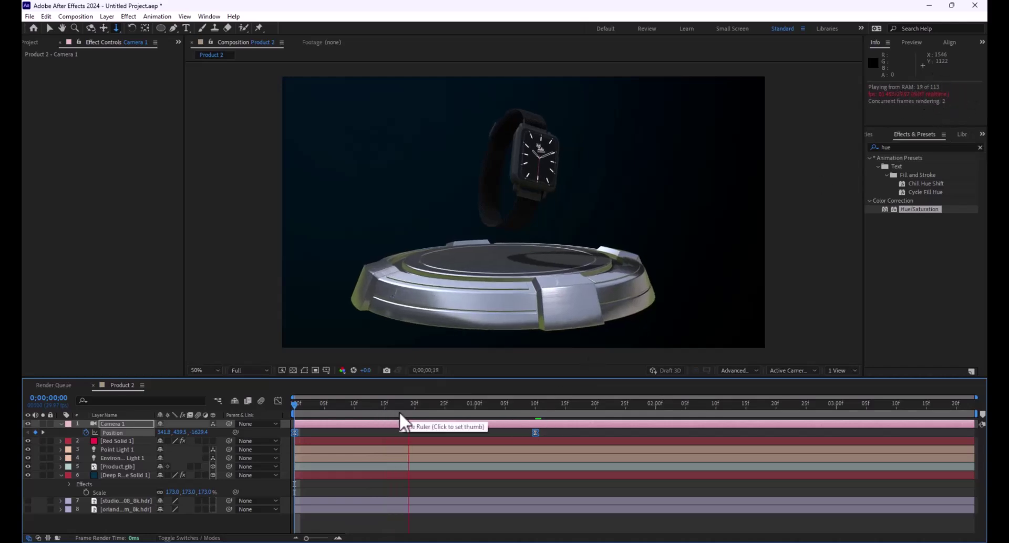
pyautogui.press('space')
pyautogui.click(249, 371)
pyautogui.click(247, 418)
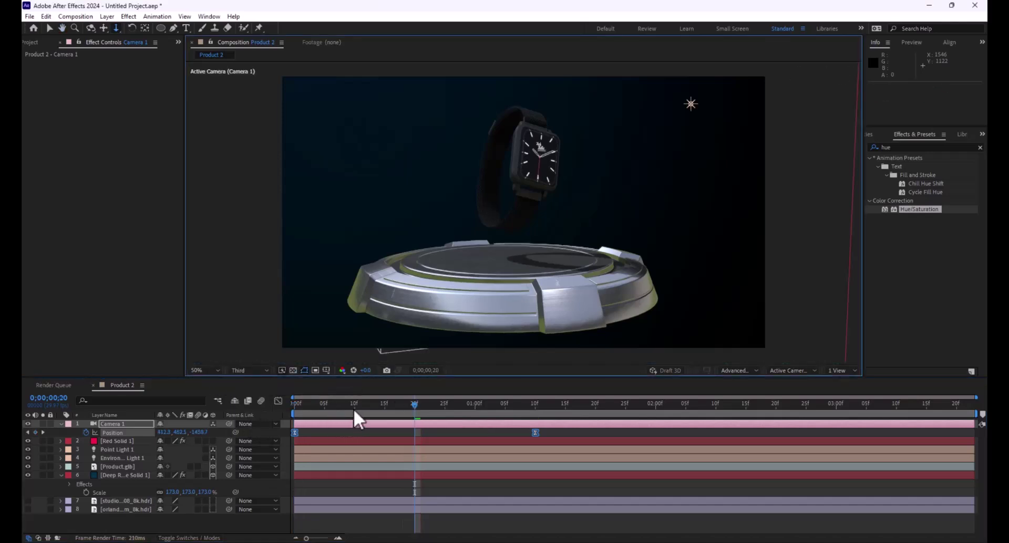
pyautogui.moveTo(344, 407); pyautogui.dragTo(280, 405)
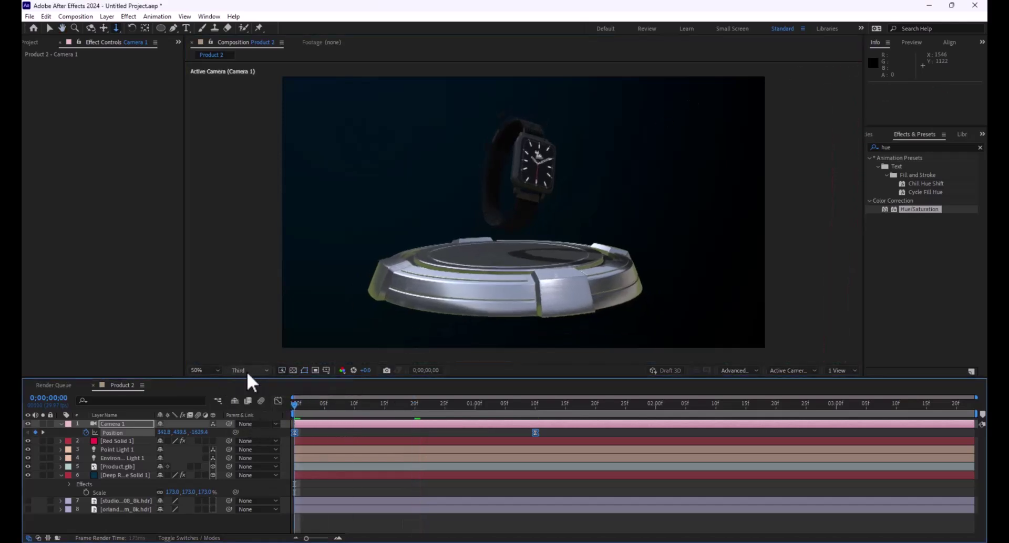
pyautogui.press('space')
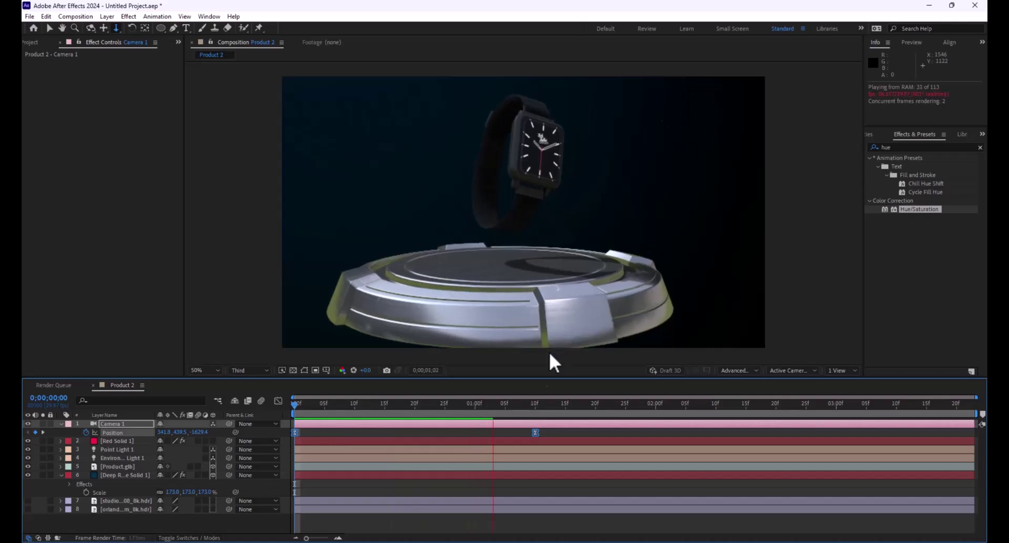
pyautogui.press('space')
pyautogui.press('space')
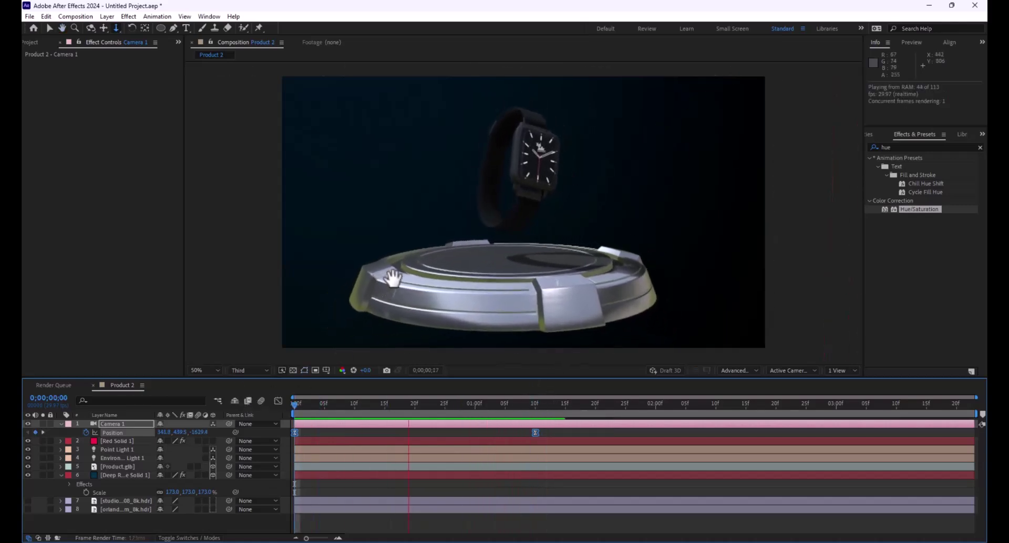
pyautogui.click(263, 351)
pyautogui.click(262, 370)
pyautogui.click(264, 390)
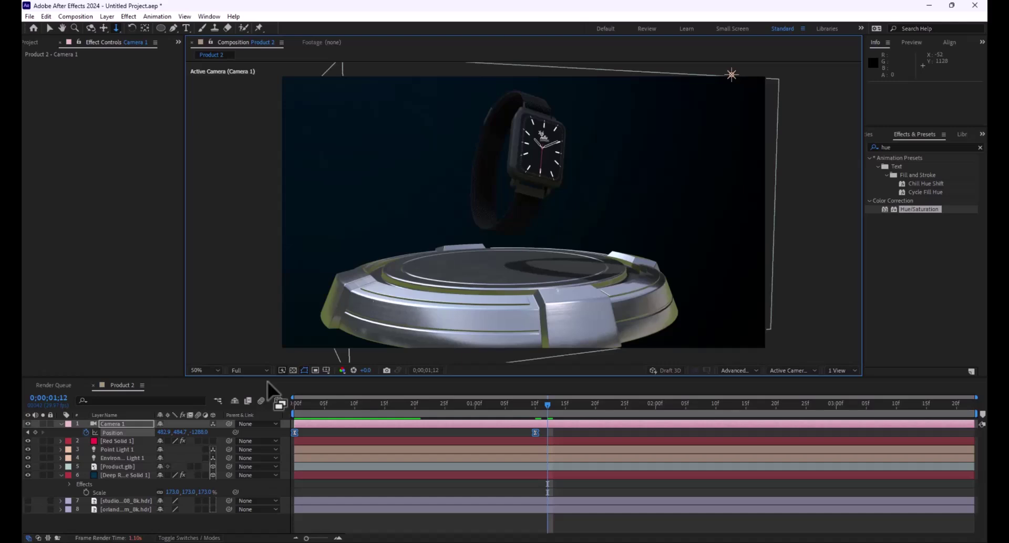
# Preview the camera push-in, show the Project panel, and dismiss the Cache Frames When Idle notice
pyautogui.moveTo(526, 402); pyautogui.dragTo(508, 411)
pyautogui.press('space')
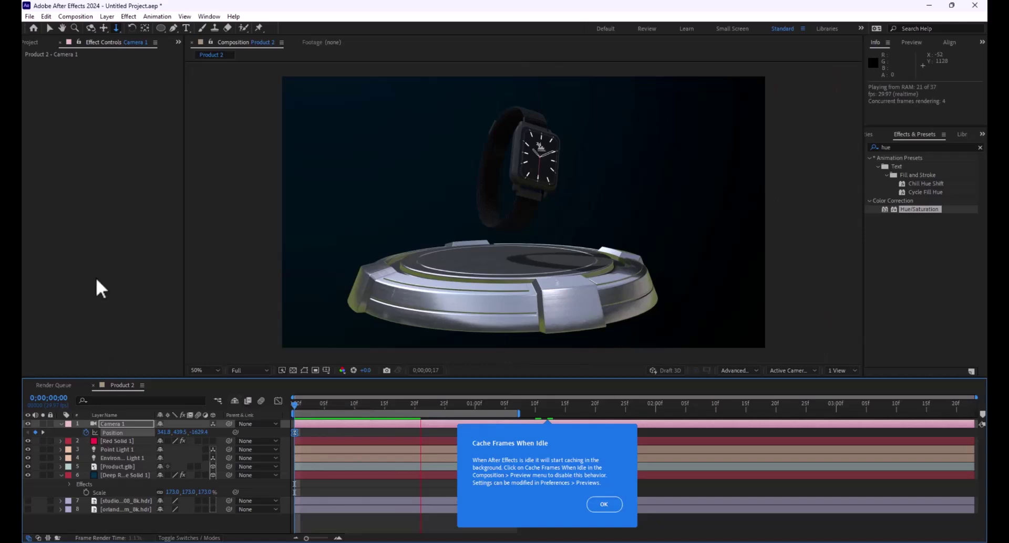
pyautogui.click(30, 41)
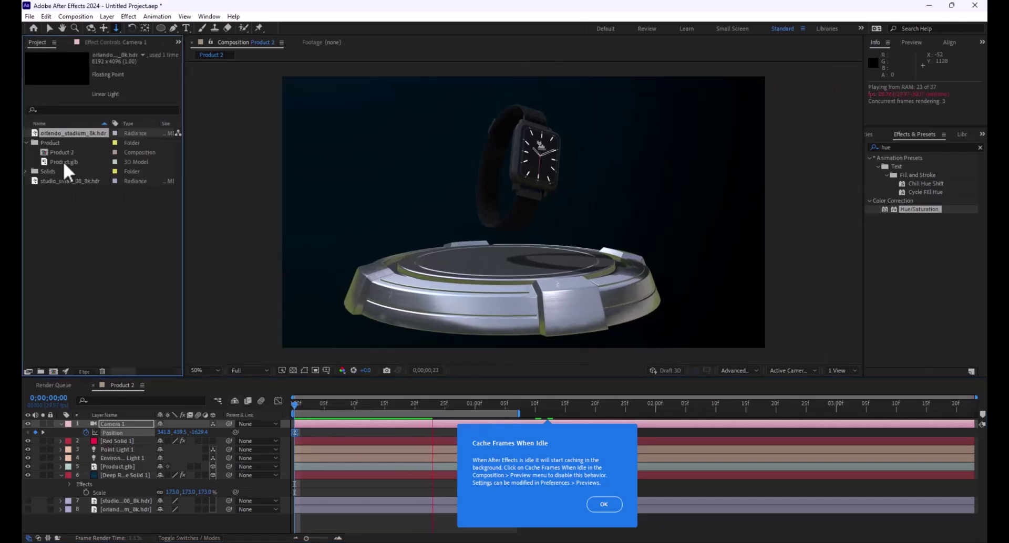
pyautogui.click(588, 507)
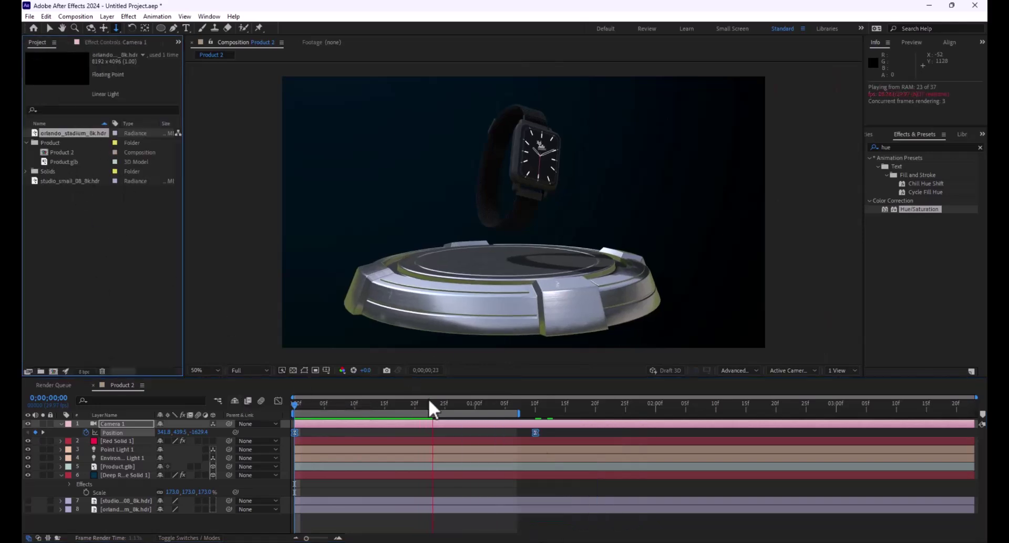
pyautogui.click(339, 402)
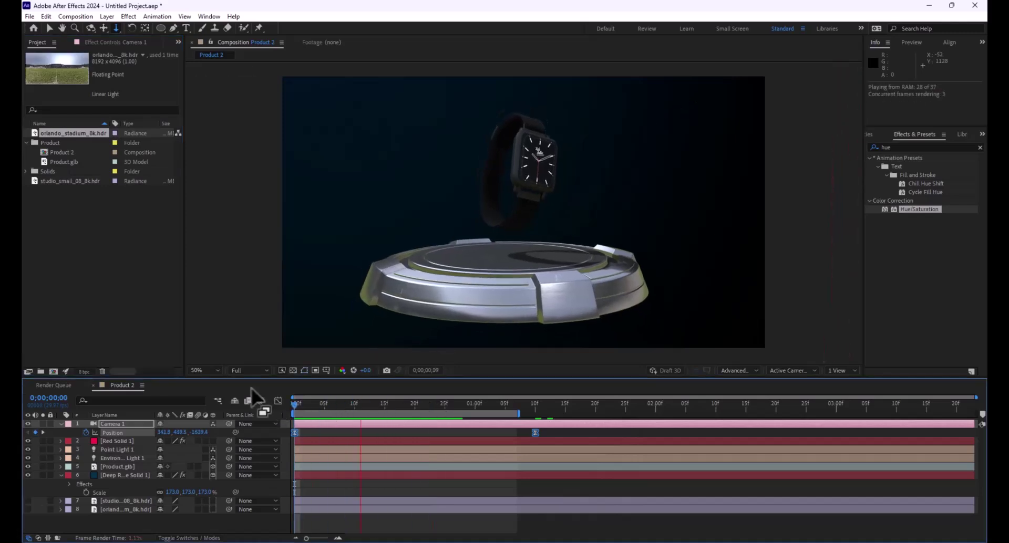